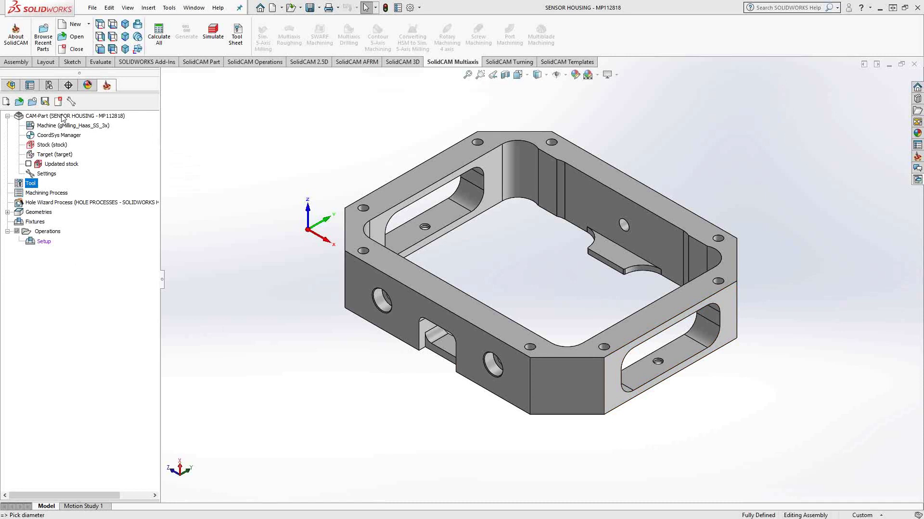
- Open the CAM-Part milling data and confirm Haas_SS machine database with 1018 Steel material
{"action": "double_click", "coordinate": [62, 117]}
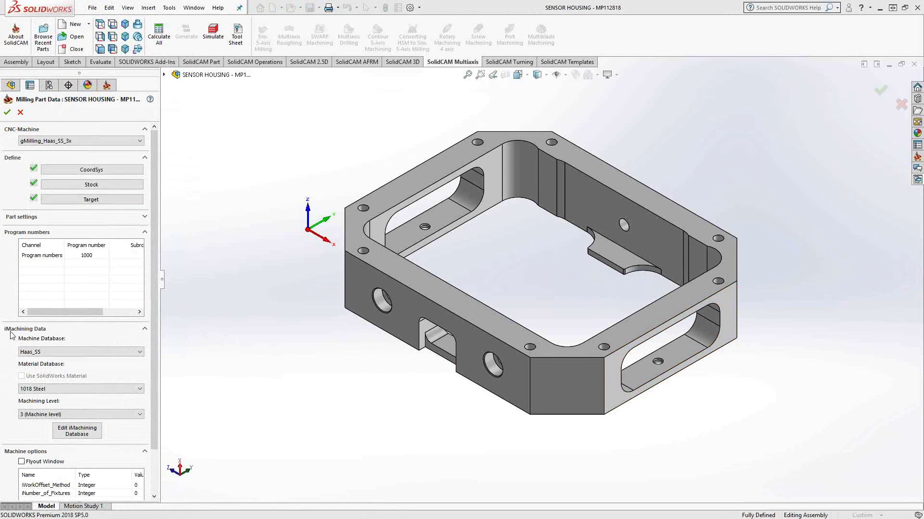
{"action": "left_click", "coordinate": [131, 354]}
{"action": "left_click", "coordinate": [130, 355]}
{"action": "left_click", "coordinate": [131, 391]}
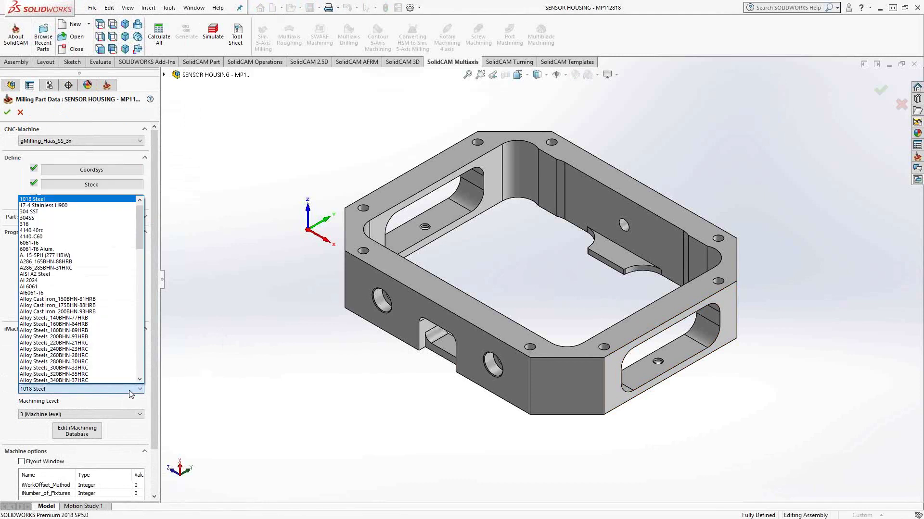
{"action": "left_click", "coordinate": [130, 391]}
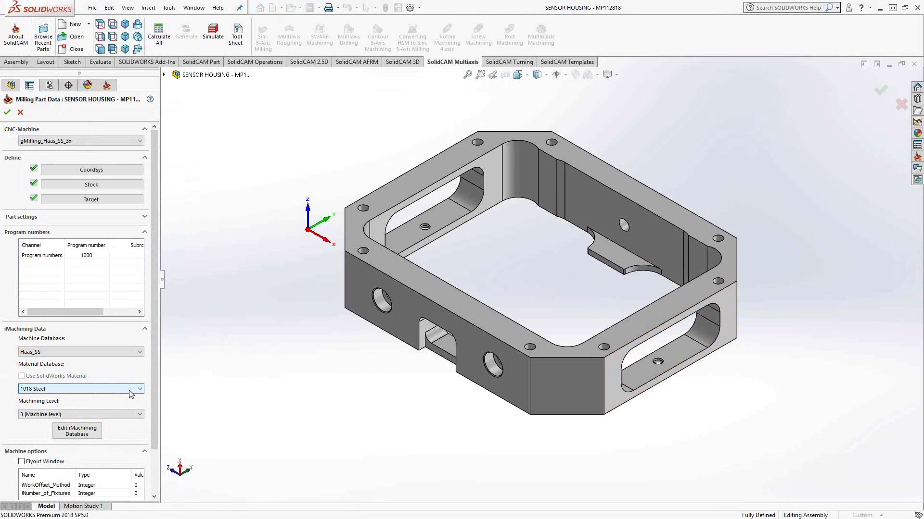
- In the iMachining Database editor, create New Machine-10 under Machines
{"action": "left_click", "coordinate": [81, 433]}
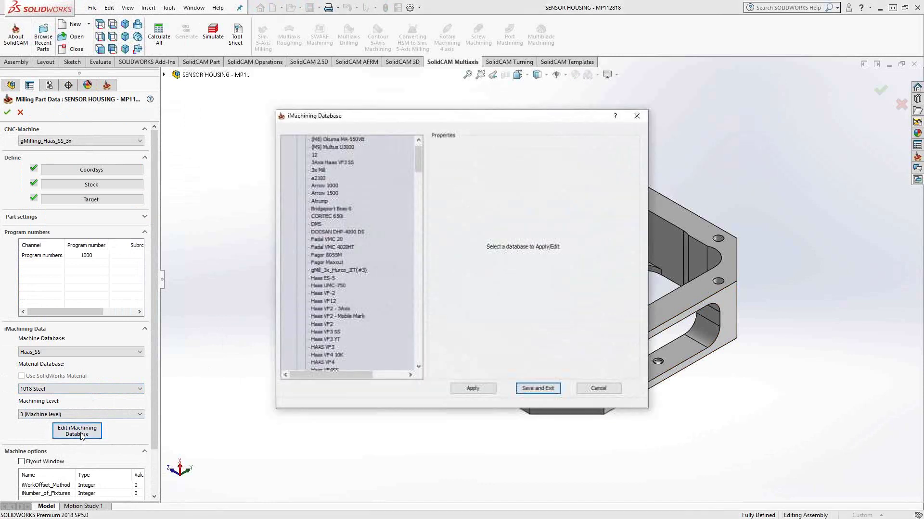
{"action": "scroll", "coordinate": [385, 180], "scroll_direction": "up", "scroll_amount": 1}
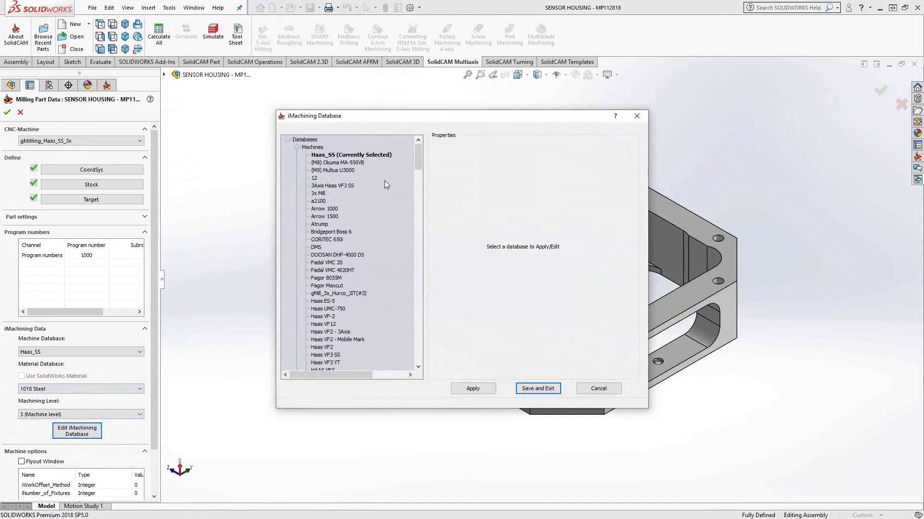
{"action": "right_click", "coordinate": [312, 149]}
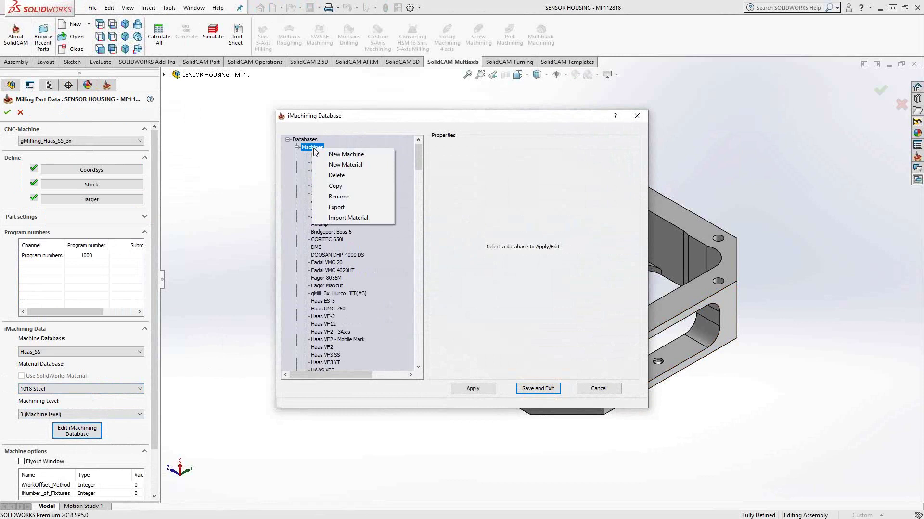
{"action": "left_click", "coordinate": [333, 155]}
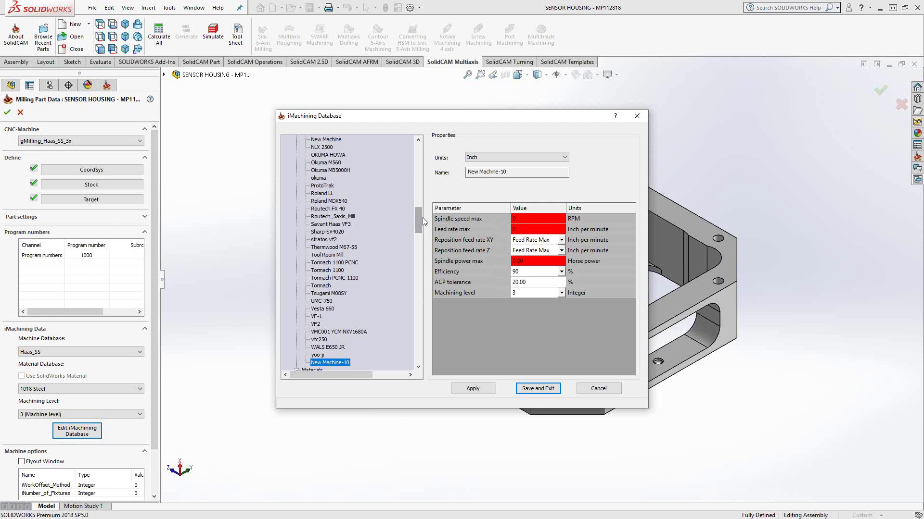
{"action": "left_click_drag", "start_coordinate": [423, 218], "coordinate": [422, 240]}
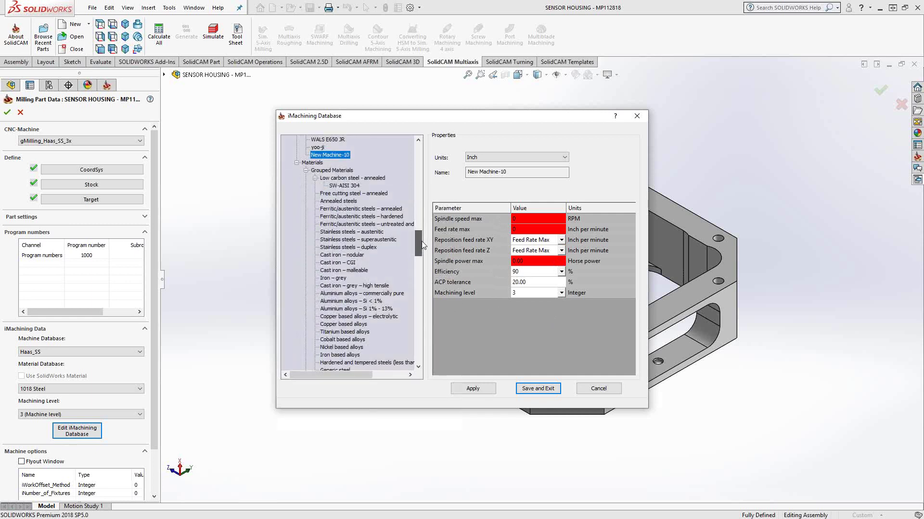
- Create New Material-9 under Materials in the iMachining Database
{"action": "right_click", "coordinate": [313, 163]}
{"action": "left_click", "coordinate": [339, 179]}
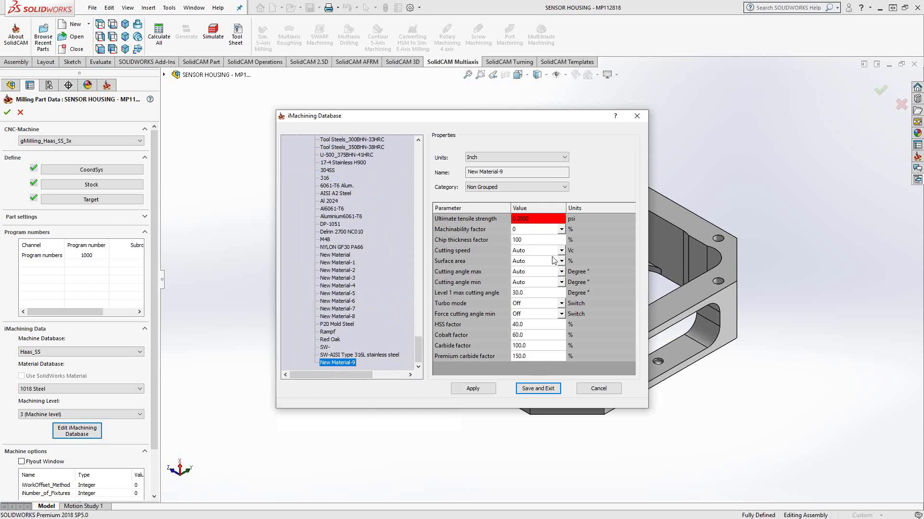
- Search MatWeb for 6061 and open the Aluminum 6061-T6; 6061-T651 datasheet
{"action": "key", "text": "Return"}
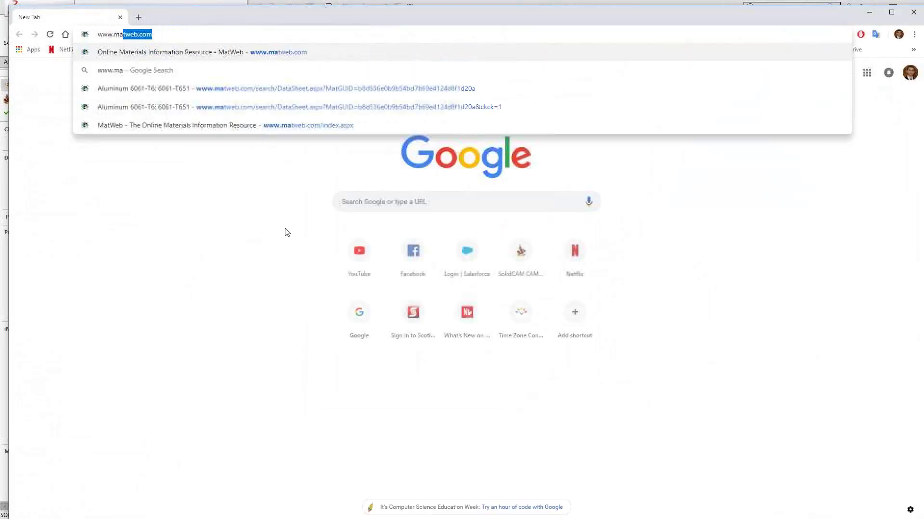
{"action": "key", "text": "Return"}
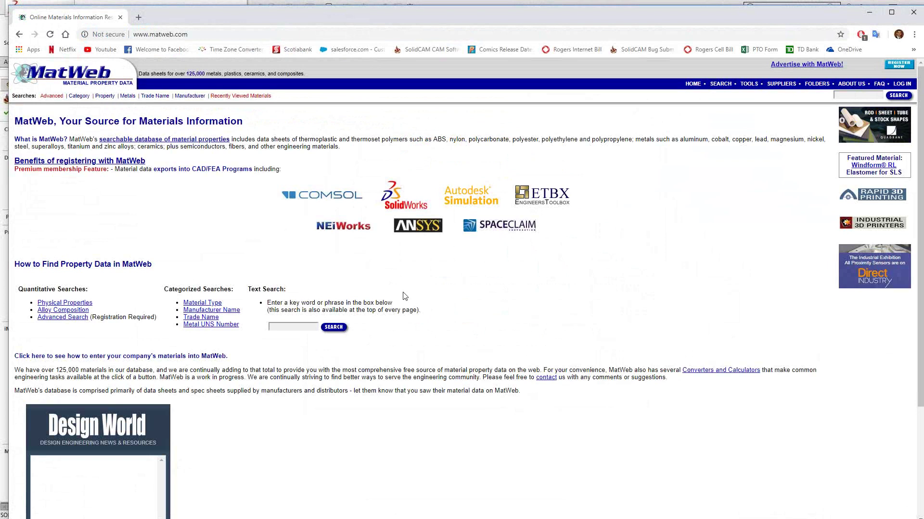
{"action": "left_click", "coordinate": [280, 327]}
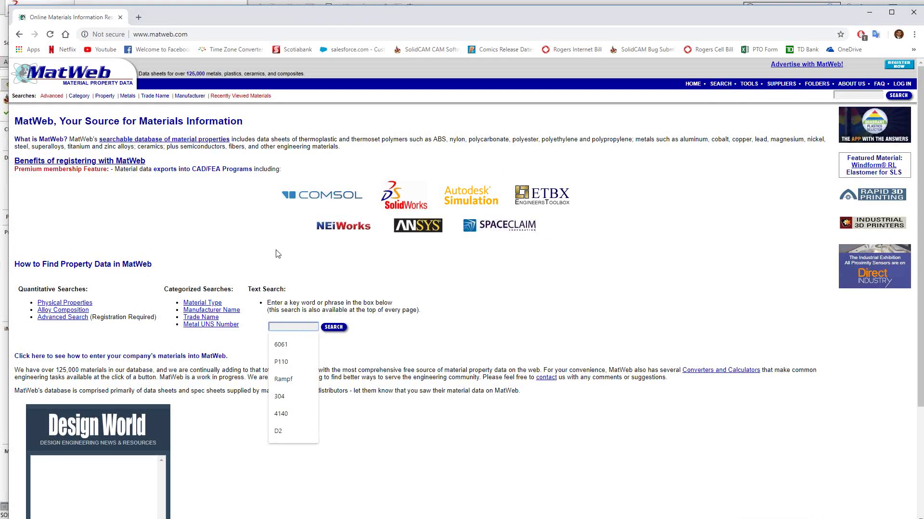
{"action": "left_click", "coordinate": [288, 345]}
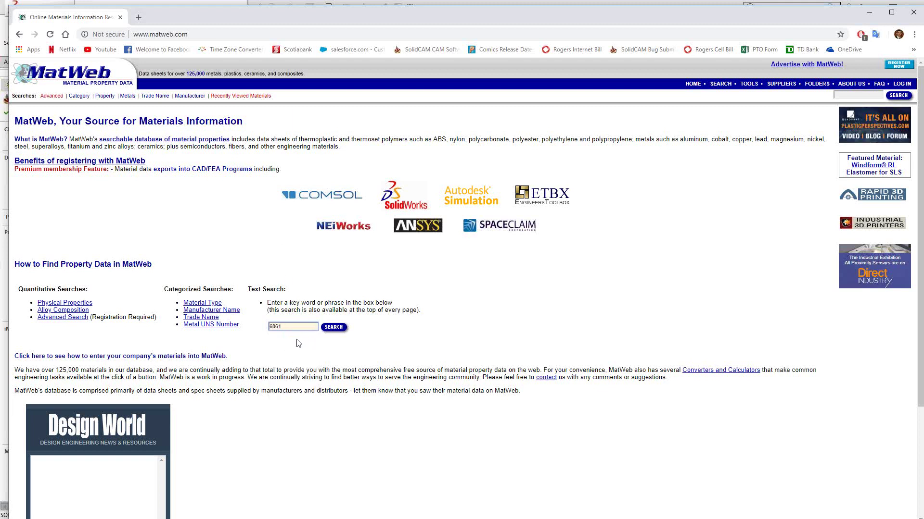
{"action": "left_click", "coordinate": [331, 331]}
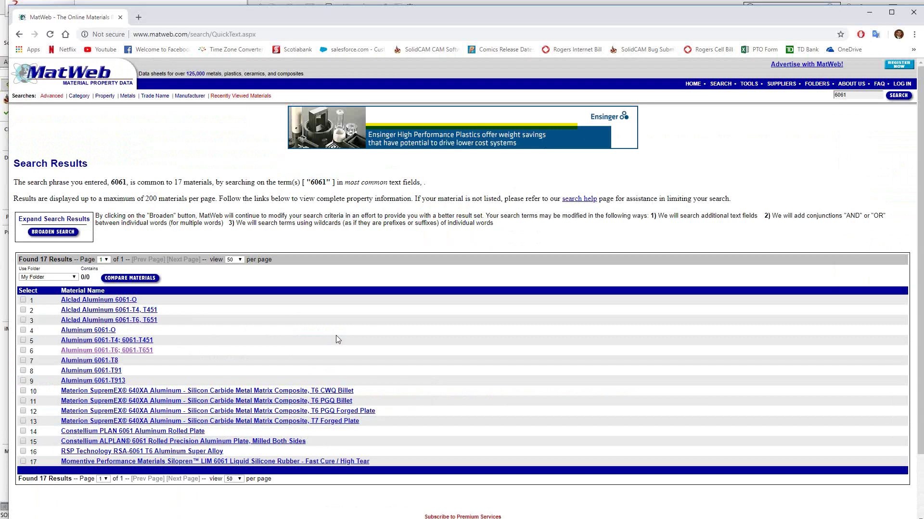
{"action": "left_click", "coordinate": [87, 351]}
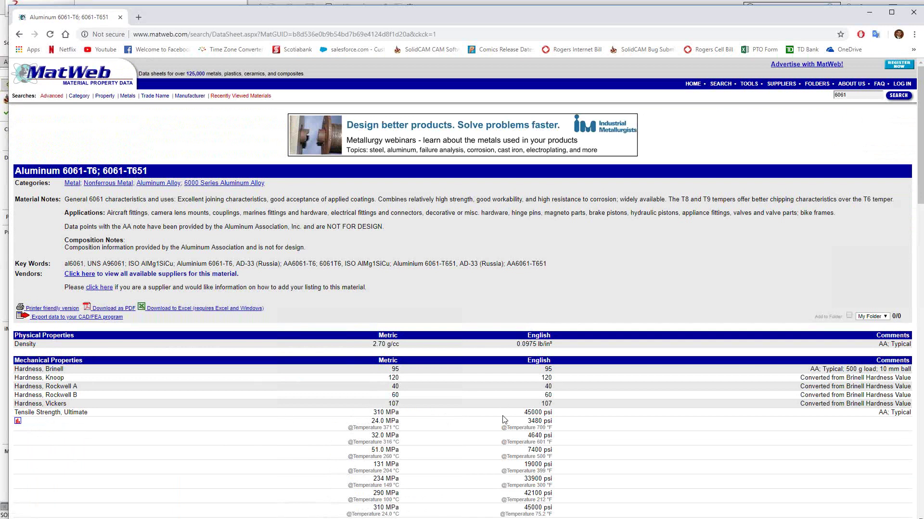
- Close the browser and cancel the iMachining Database edits
{"action": "left_click", "coordinate": [120, 17]}
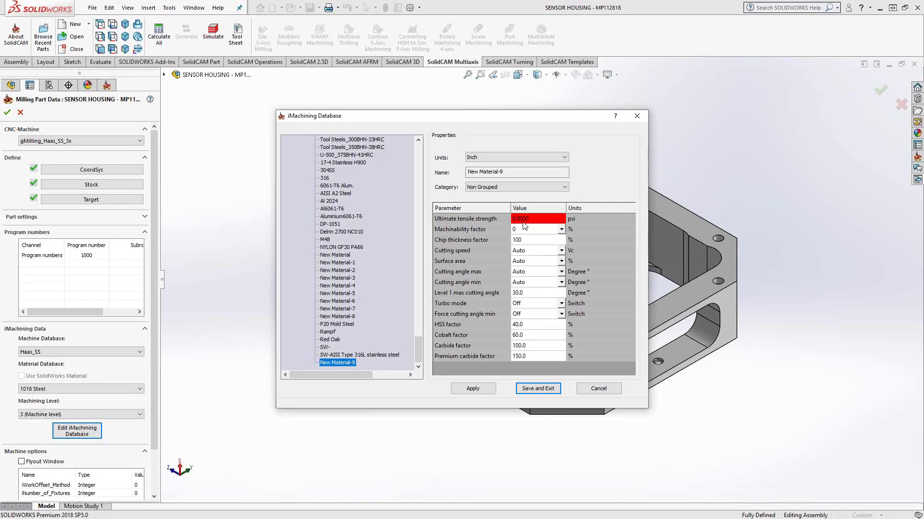
{"action": "left_click", "coordinate": [531, 220]}
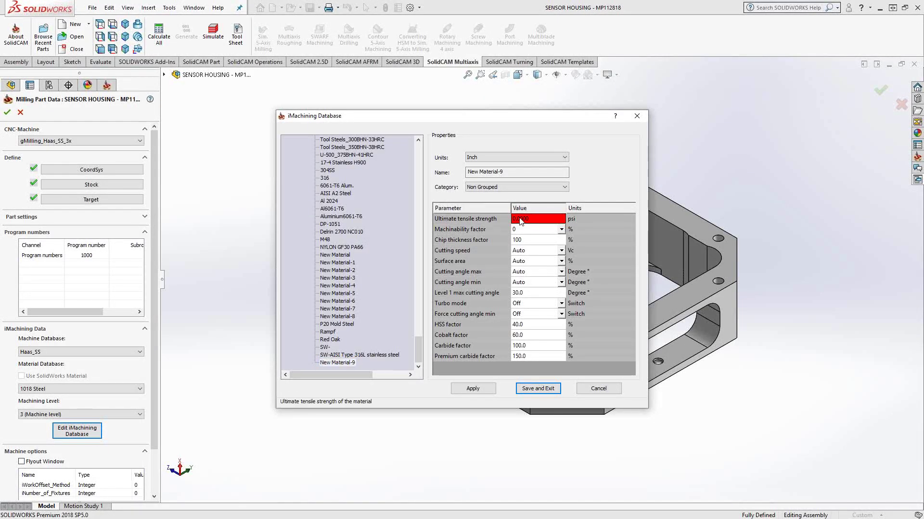
{"action": "left_click", "coordinate": [533, 221]}
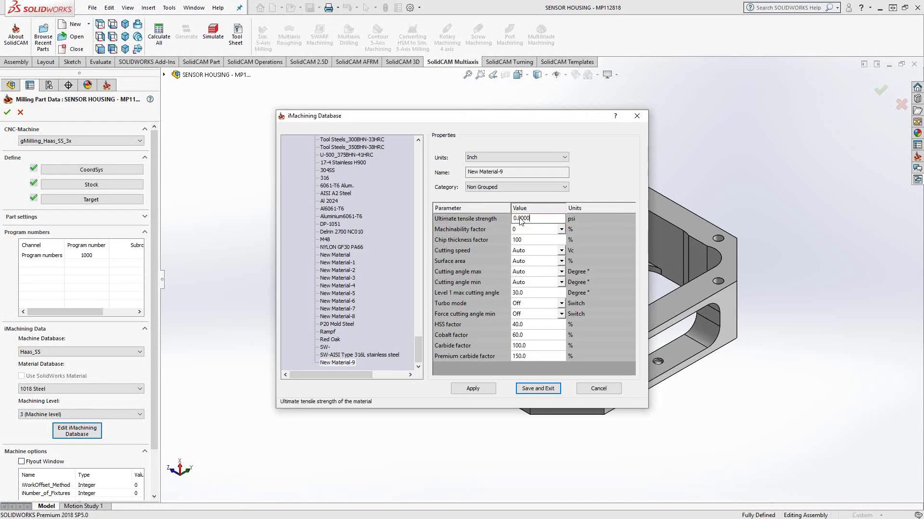
{"action": "left_click", "coordinate": [597, 389]}
- Browse the material list and keep 1018 Steel as the part material
{"action": "left_click", "coordinate": [122, 390]}
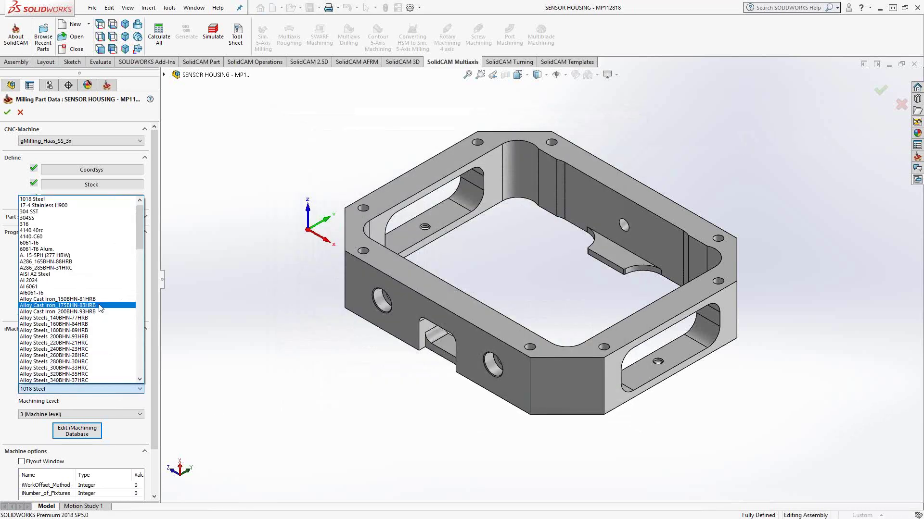
{"action": "scroll", "coordinate": [94, 280], "scroll_direction": "down", "scroll_amount": 3}
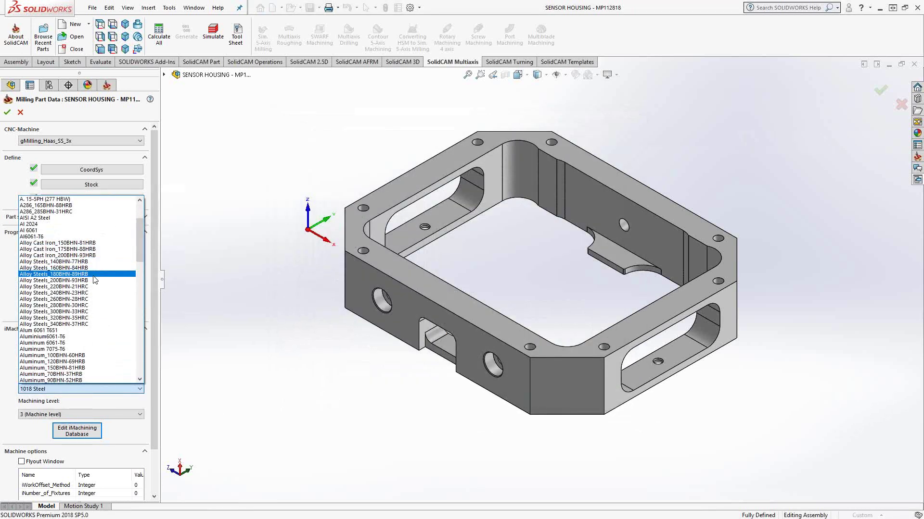
{"action": "scroll", "coordinate": [95, 280], "scroll_direction": "down", "scroll_amount": 5}
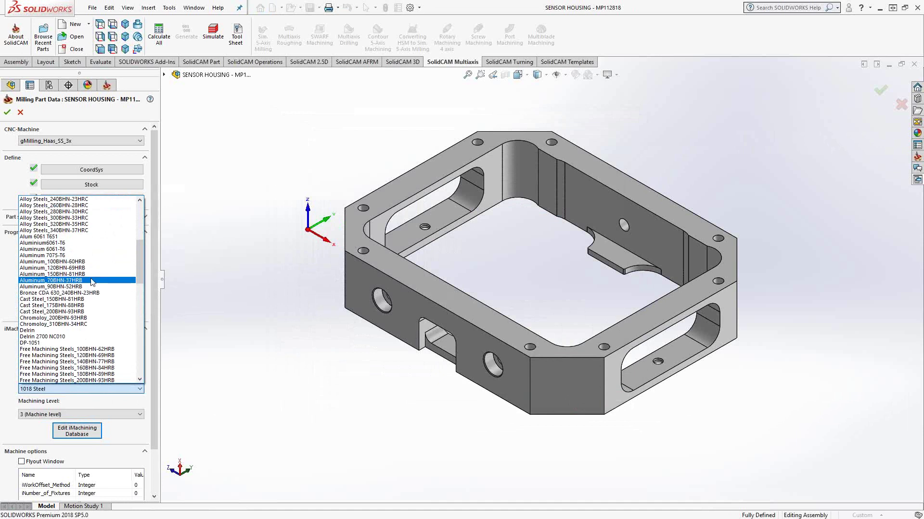
{"action": "scroll", "coordinate": [93, 283], "scroll_direction": "down", "scroll_amount": 4}
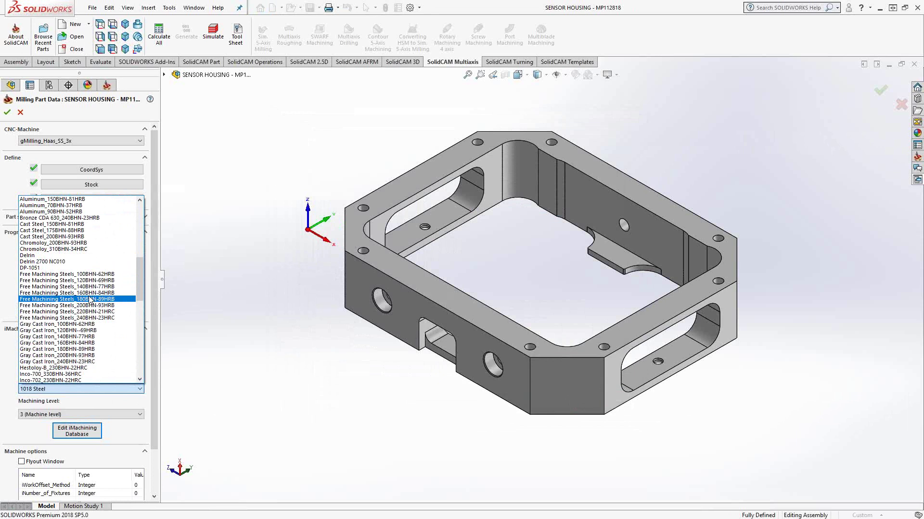
{"action": "left_click", "coordinate": [310, 363]}
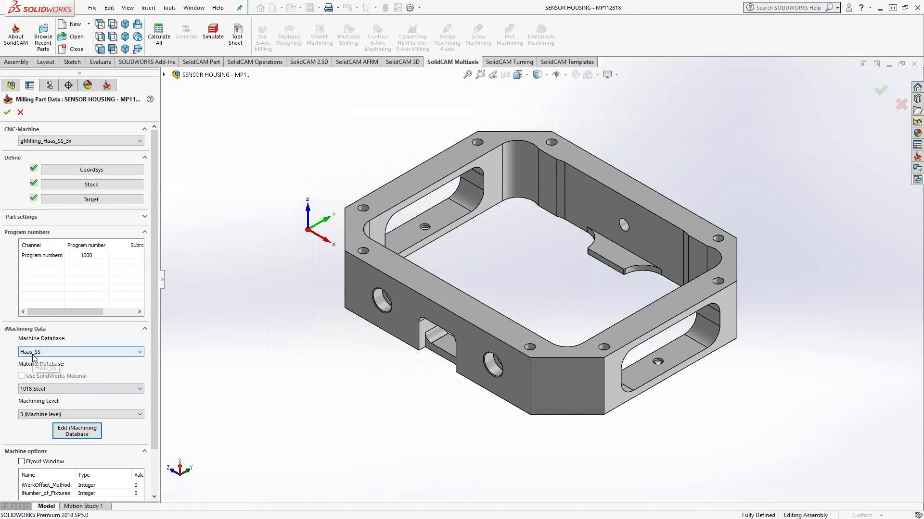
- Accept the part data and add a 2D iMachining operation under Setup
{"action": "left_click", "coordinate": [7, 113]}
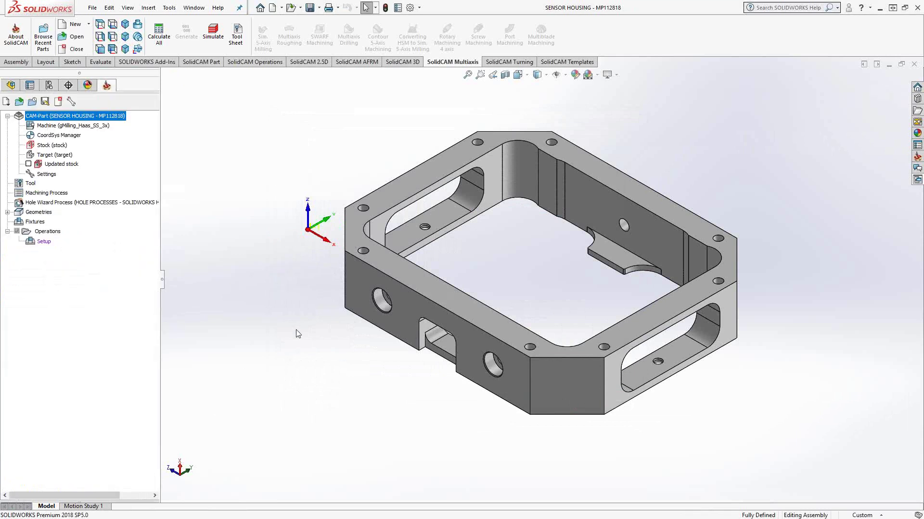
{"action": "right_click", "coordinate": [41, 242]}
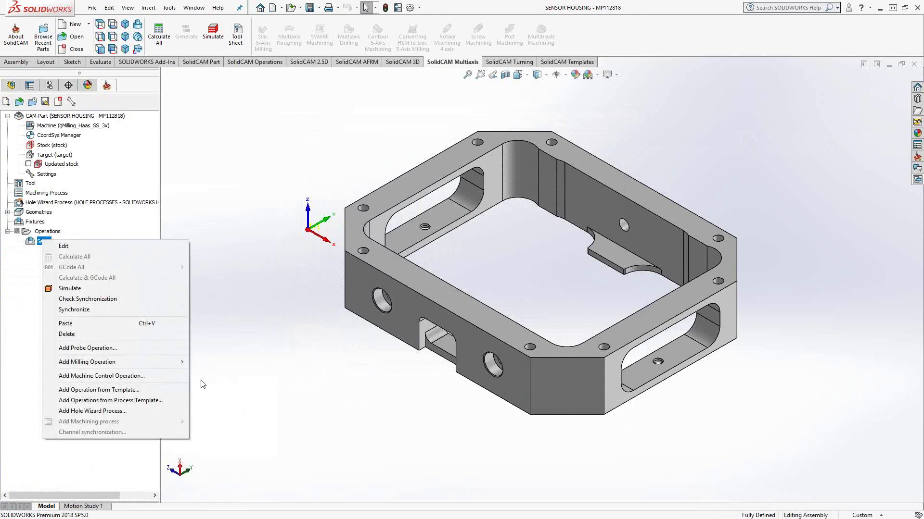
{"action": "mouse_move", "coordinate": [166, 362]}
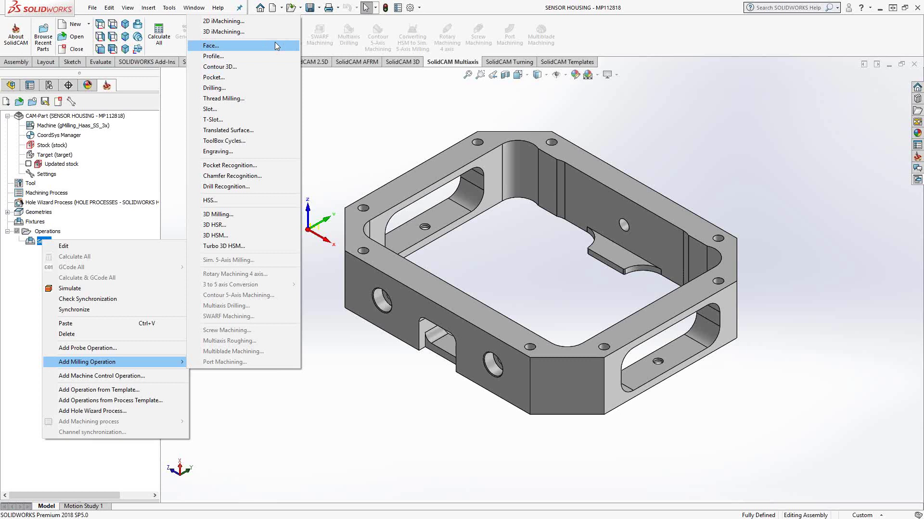
{"action": "left_click", "coordinate": [269, 21]}
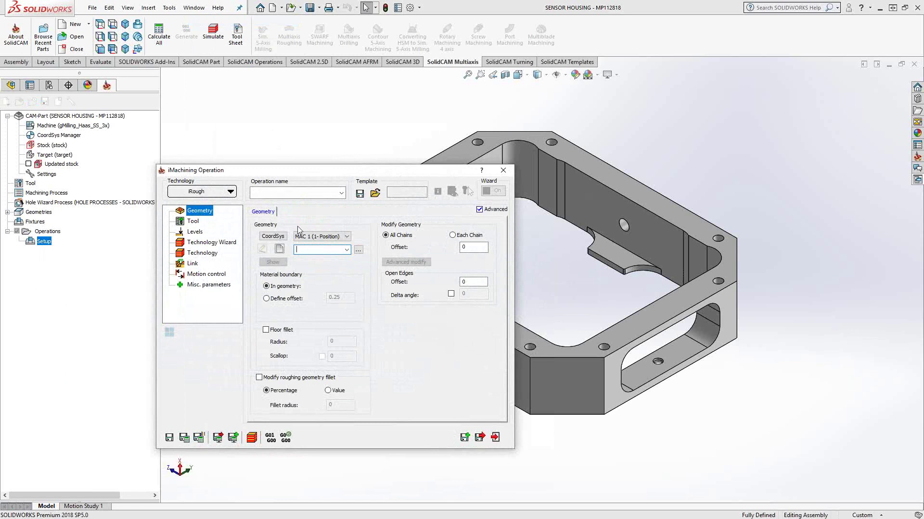
- Define contour1 by chaining the pocket's lower edge at constant Z
{"action": "left_click", "coordinate": [279, 250]}
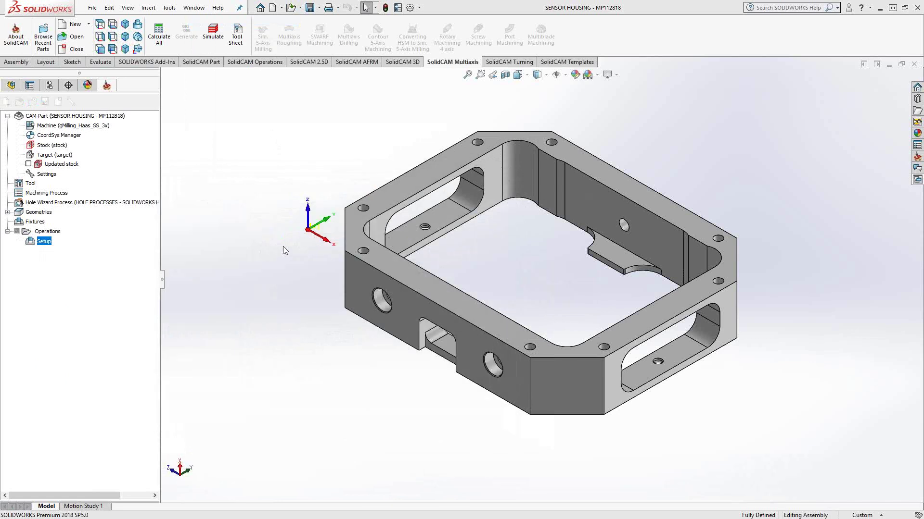
{"action": "left_click", "coordinate": [609, 268]}
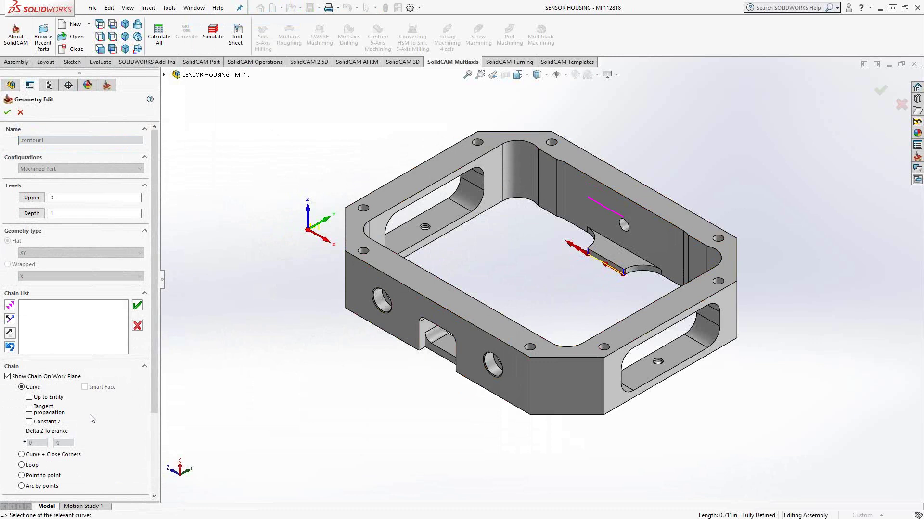
{"action": "left_click", "coordinate": [45, 421]}
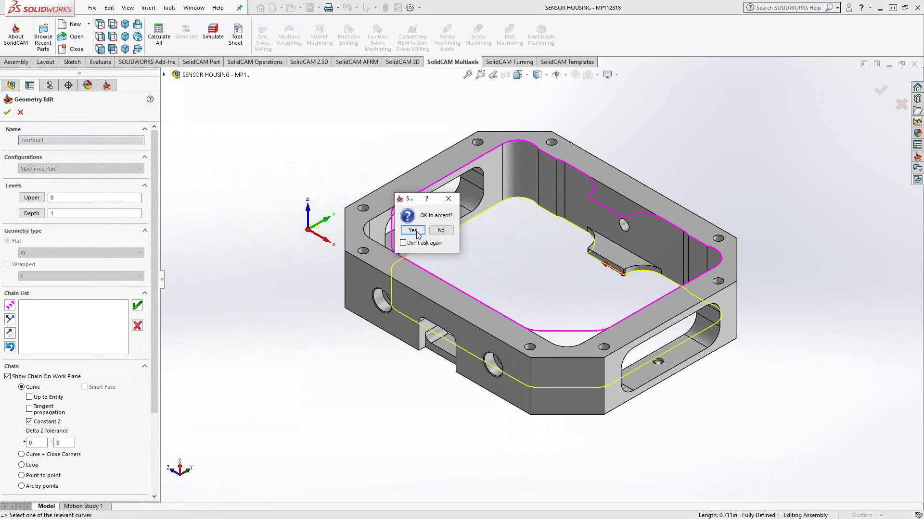
{"action": "left_click", "coordinate": [405, 234]}
{"action": "left_click", "coordinate": [8, 113]}
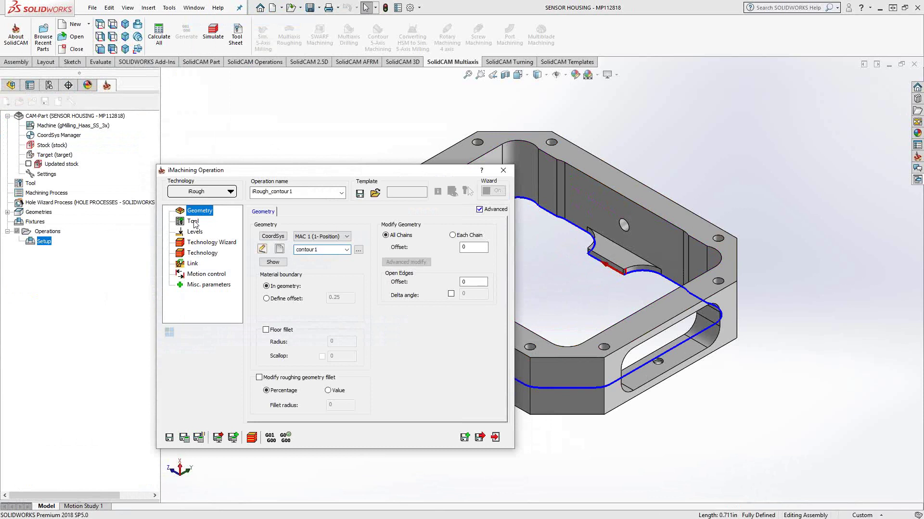
- Assign tool 1, the 1-inch end mill, to the iRough operation
{"action": "left_click", "coordinate": [192, 221]}
{"action": "left_click", "coordinate": [305, 356]}
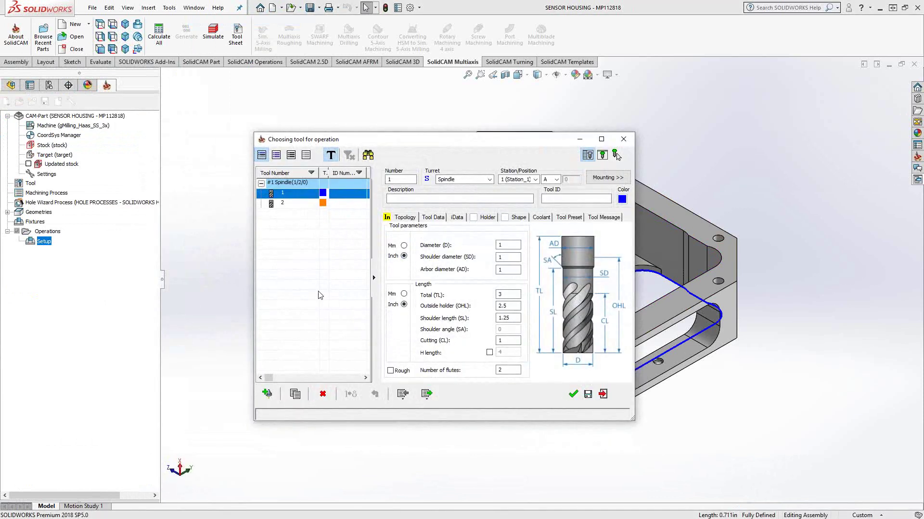
{"action": "left_click", "coordinate": [573, 394]}
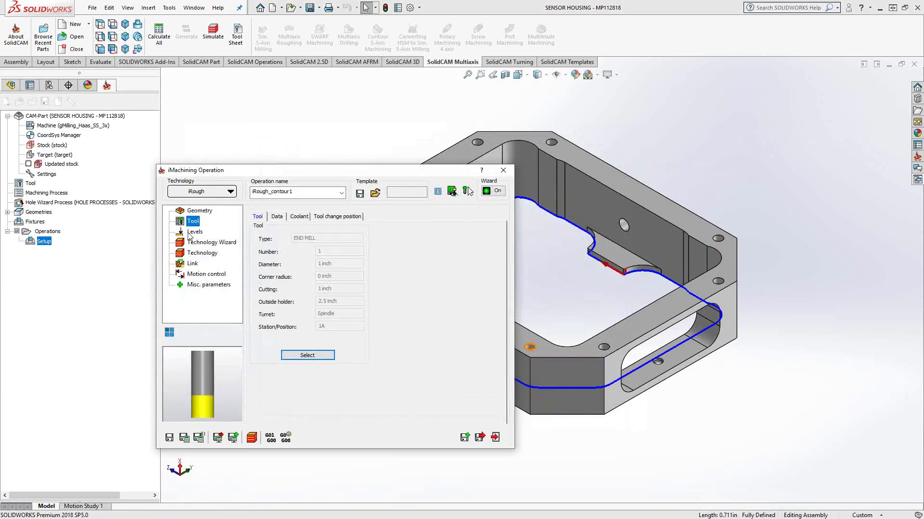
- Set the upper level to the top face and pocket depth to the bottom face, delta -0.02
{"action": "left_click", "coordinate": [193, 231]}
{"action": "left_click", "coordinate": [282, 319]}
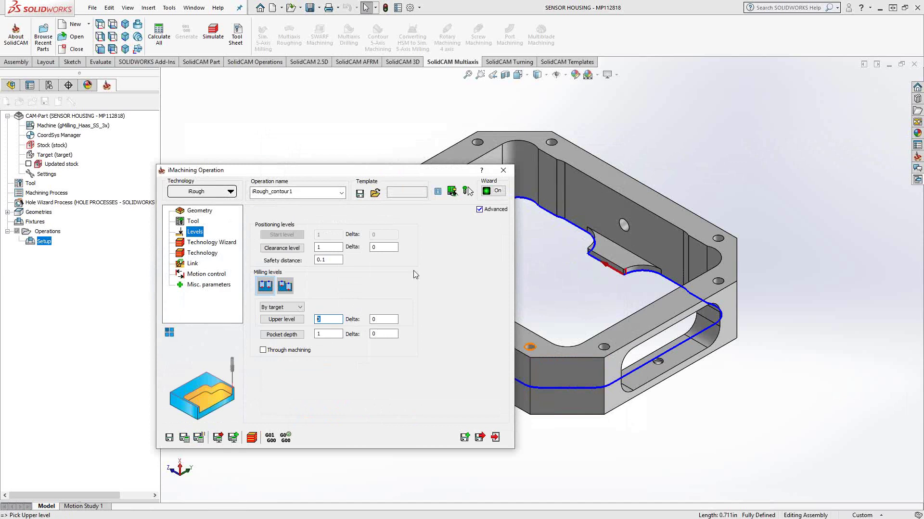
{"action": "left_click", "coordinate": [647, 197]}
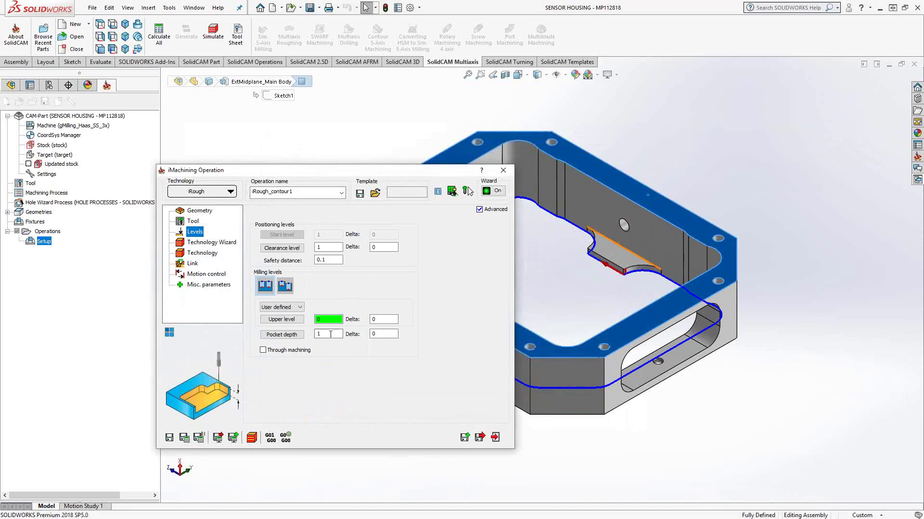
{"action": "middle_click_drag", "start_coordinate": [675, 403], "coordinate": [712, 322]}
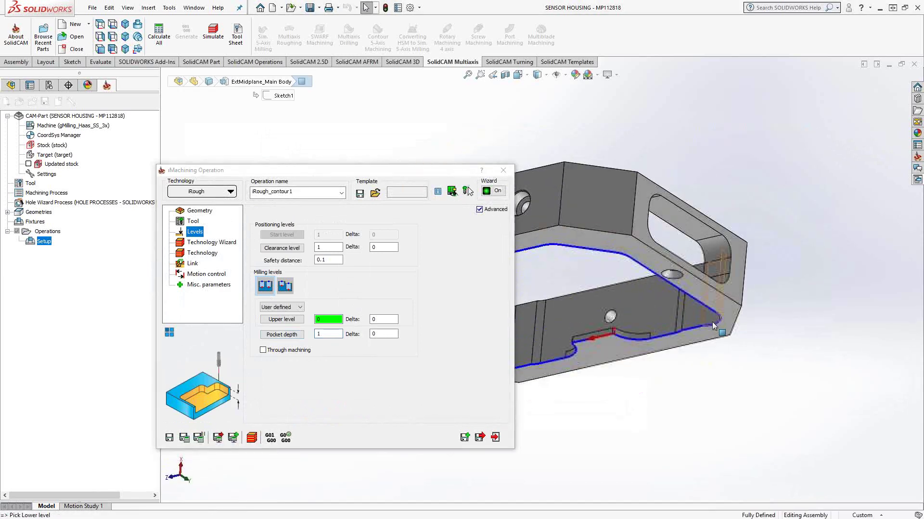
{"action": "left_click", "coordinate": [723, 305]}
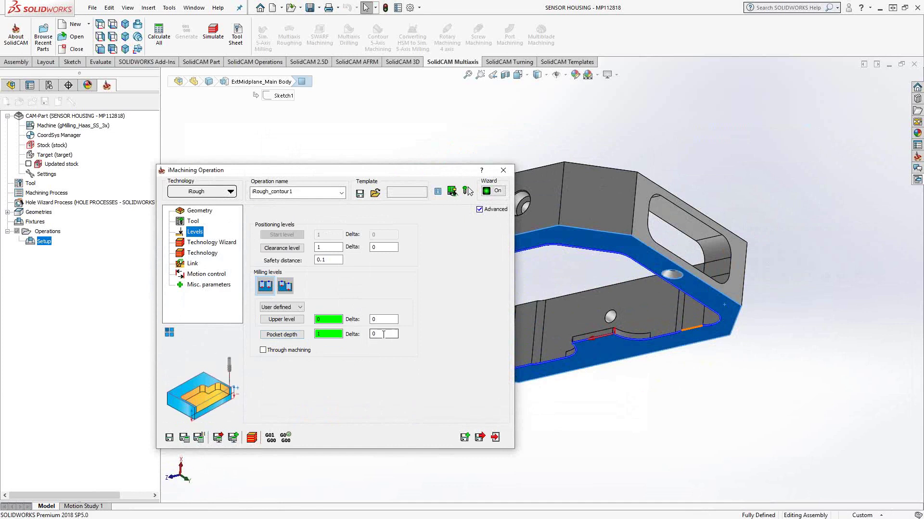
{"action": "type", "text": "-"}
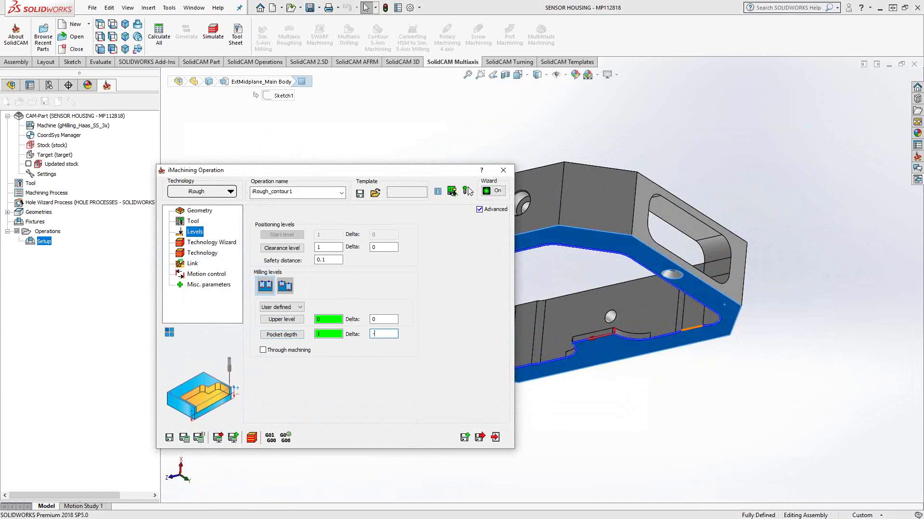
{"action": "type", "text": "0.02"}
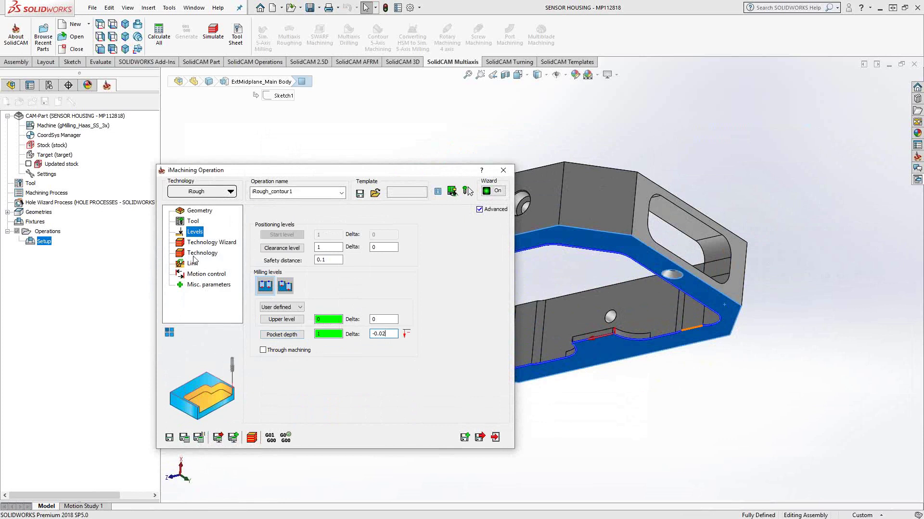
- Open the Technology Wizard and drag the machining level slider to 8
{"action": "left_click", "coordinate": [215, 245]}
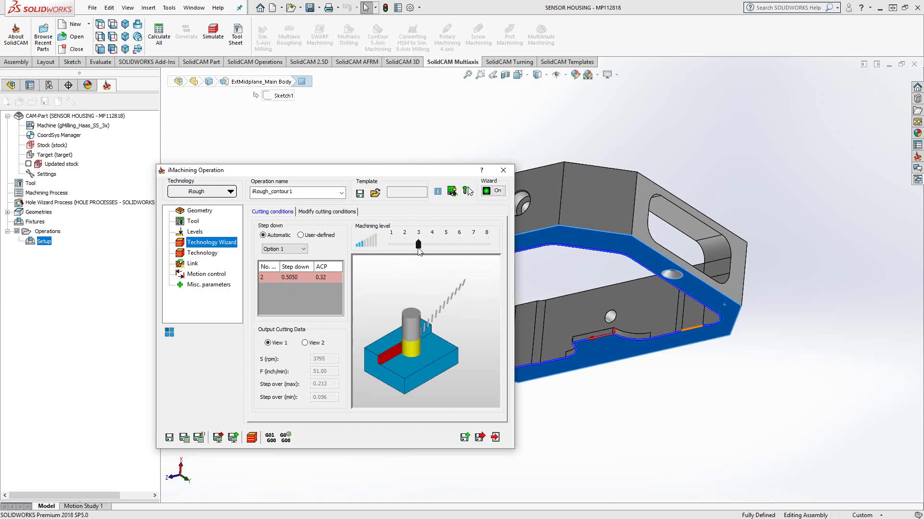
{"action": "left_click_drag", "start_coordinate": [419, 244], "coordinate": [489, 244]}
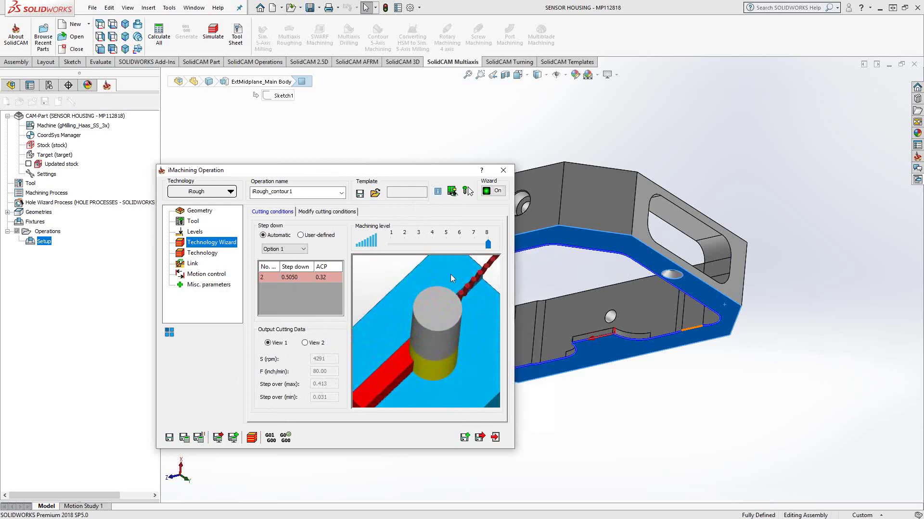
{"action": "mouse_move", "coordinate": [488, 244]}
{"action": "left_mouse_down"}
{"action": "mouse_move", "coordinate": [407, 244]}
{"action": "mouse_move", "coordinate": [491, 243]}
{"action": "left_mouse_up"}
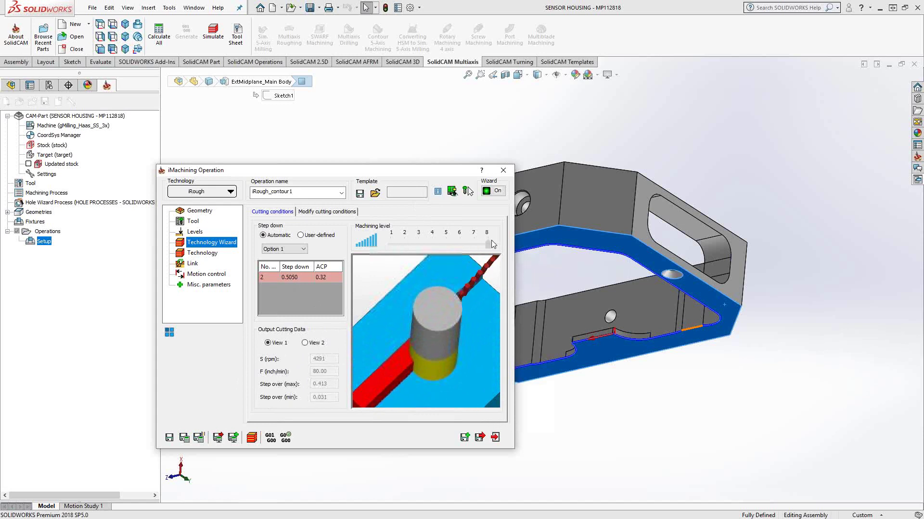
- Enable Turbo Mode in the cutting conditions, raising spindle speed to 6239 rpm
{"action": "left_click", "coordinate": [327, 213]}
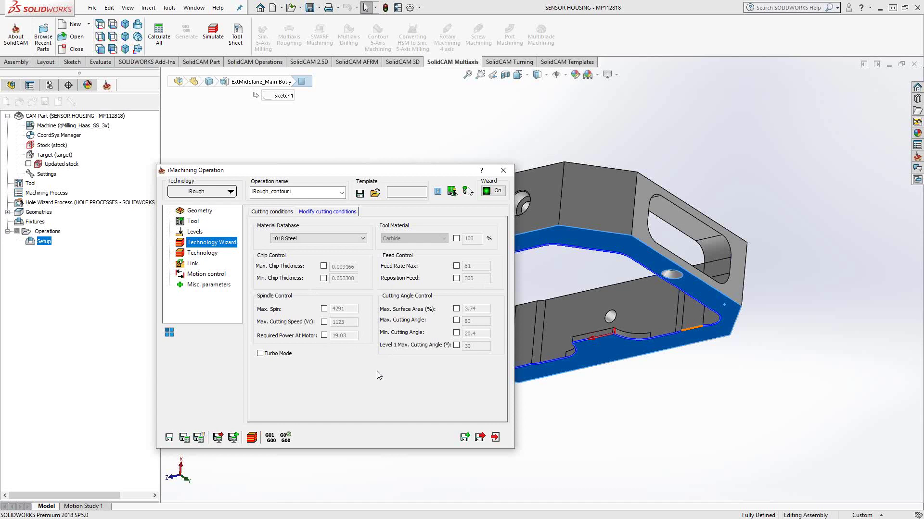
{"action": "left_click", "coordinate": [264, 354]}
{"action": "left_click", "coordinate": [272, 213]}
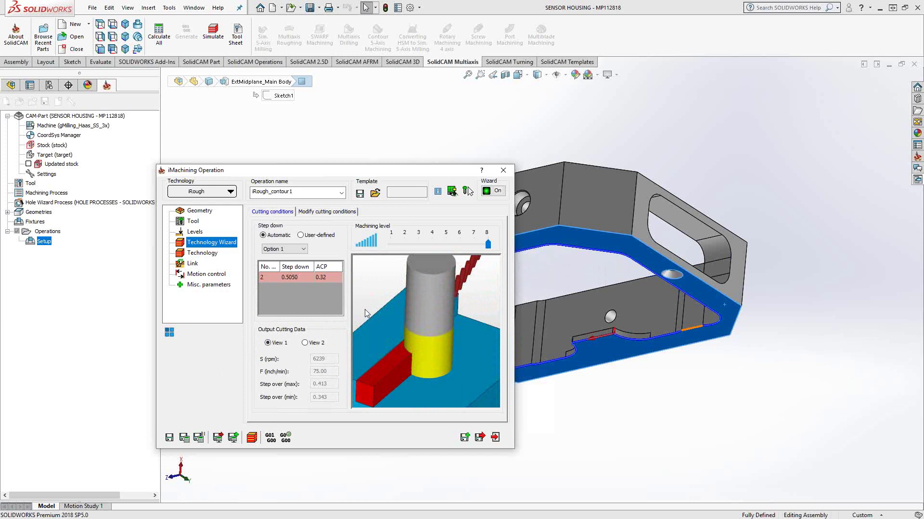
{"action": "left_click", "coordinate": [335, 214]}
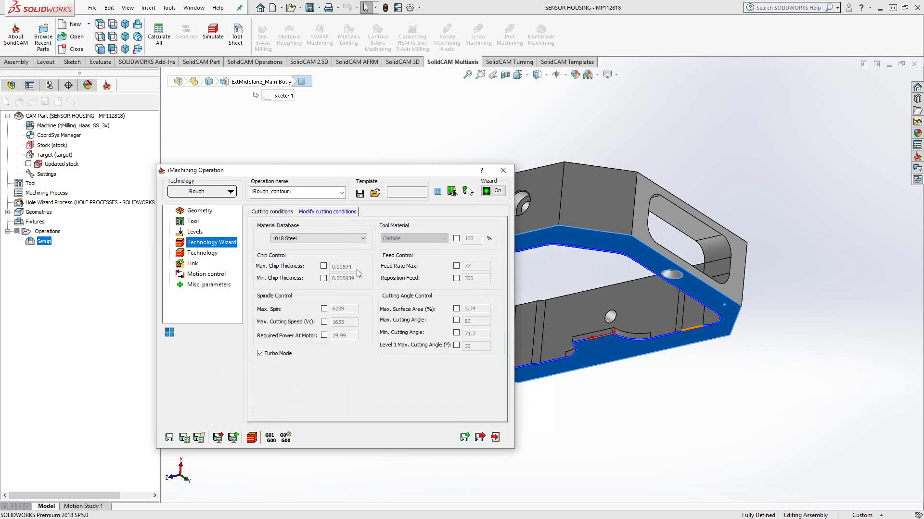
{"action": "left_click", "coordinate": [199, 253]}
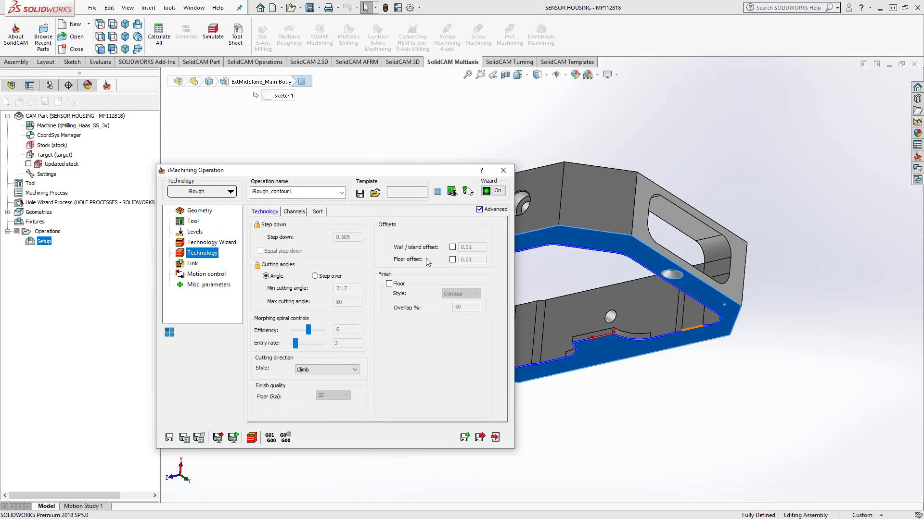
- Enable Wall / island offset and Floor offset in iRough, keeping 0.01 for each
{"action": "left_click", "coordinate": [452, 247]}
{"action": "left_click", "coordinate": [453, 261]}
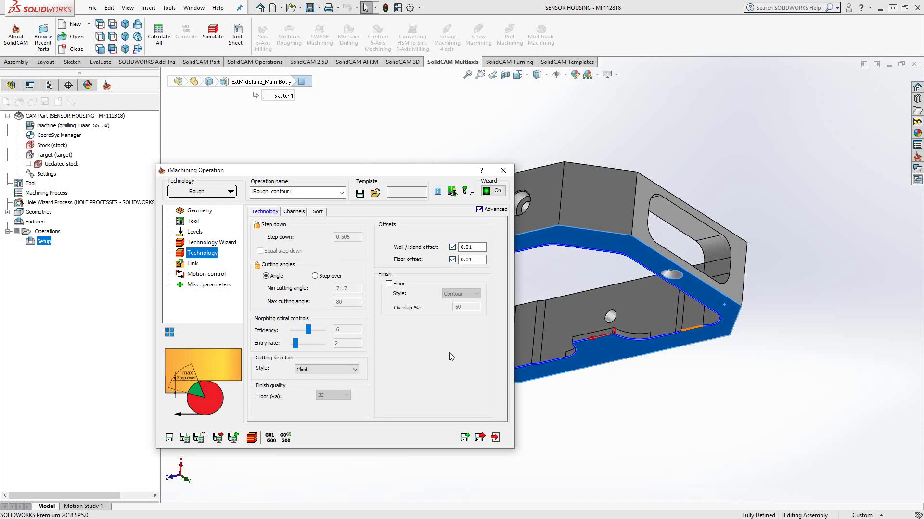
- Save and calculate the iRough toolpath, then inspect it from top and tilted views
{"action": "left_click", "coordinate": [184, 438]}
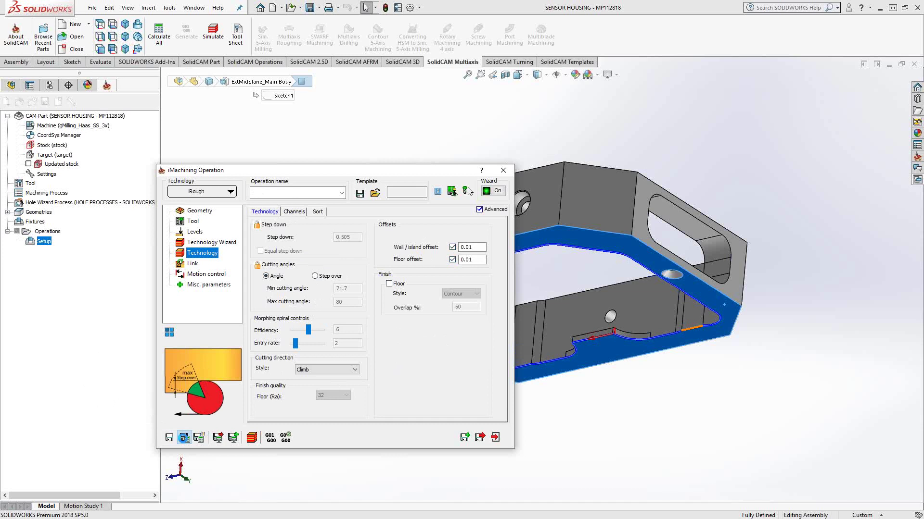
{"action": "left_click", "coordinate": [496, 437]}
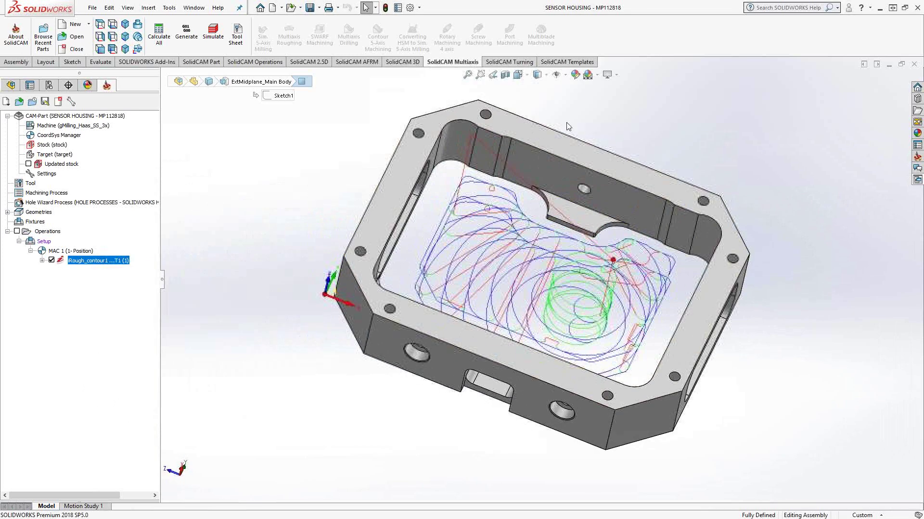
{"action": "right_click", "coordinate": [567, 148]}
{"action": "left_click", "coordinate": [640, 154]}
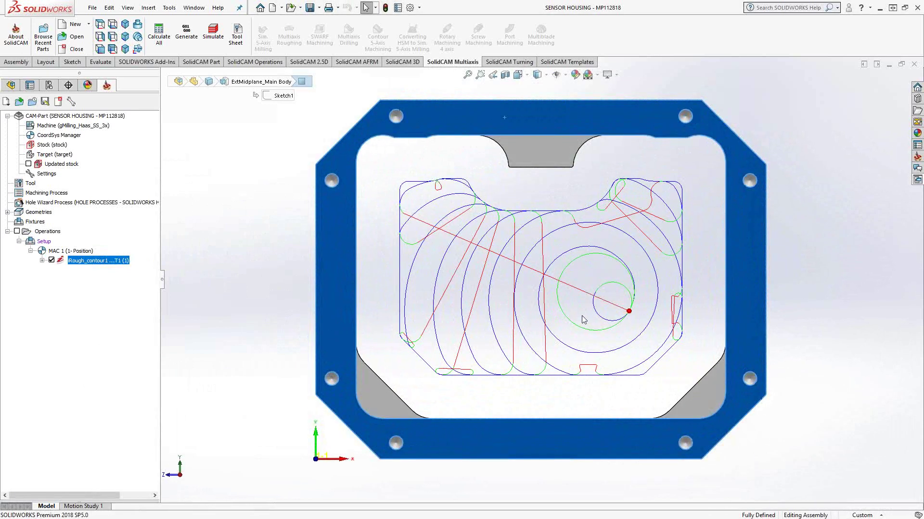
{"action": "middle_click_drag", "start_coordinate": [593, 313], "coordinate": [592, 240]}
{"action": "right_click", "coordinate": [564, 138]}
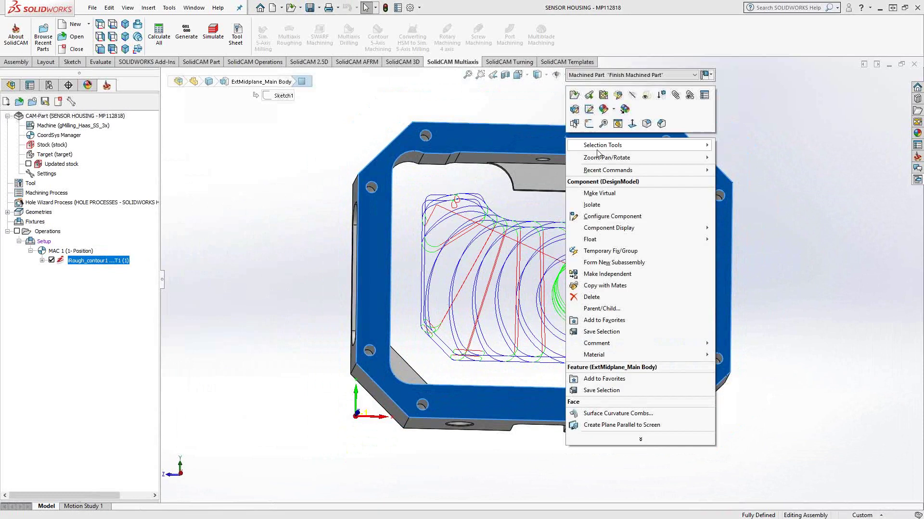
{"action": "left_click", "coordinate": [629, 128]}
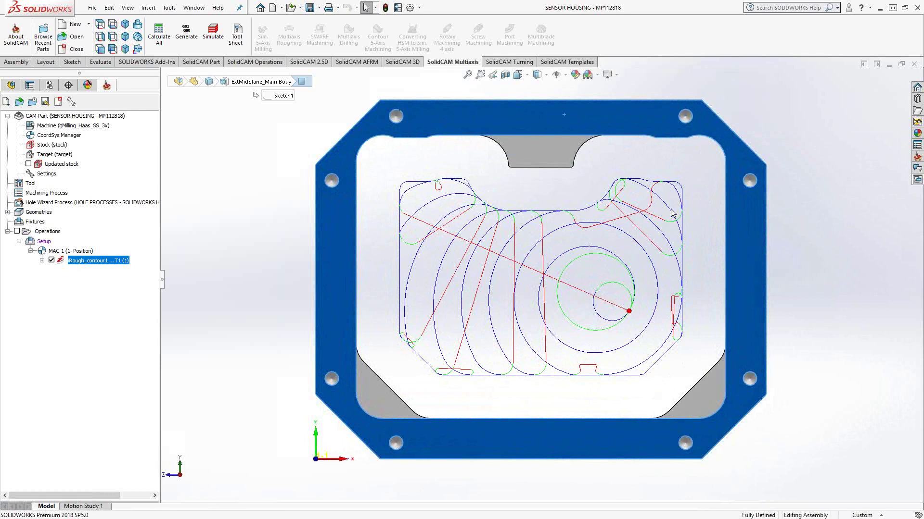
- Hide the Rough_contour1 toolpath and select the arc edge at the pocket's top-right corner
{"action": "scroll", "coordinate": [671, 214], "scroll_direction": "down", "scroll_amount": 6}
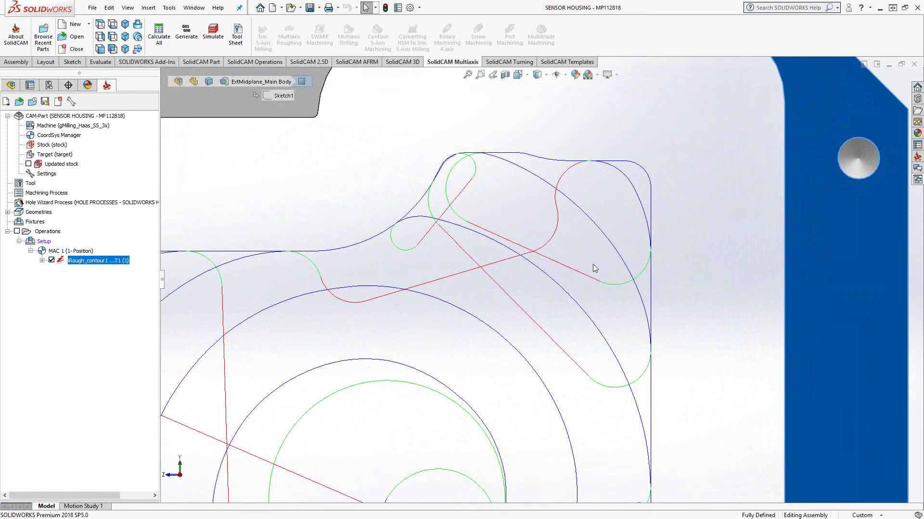
{"action": "scroll", "coordinate": [449, 375], "scroll_direction": "up", "scroll_amount": 8}
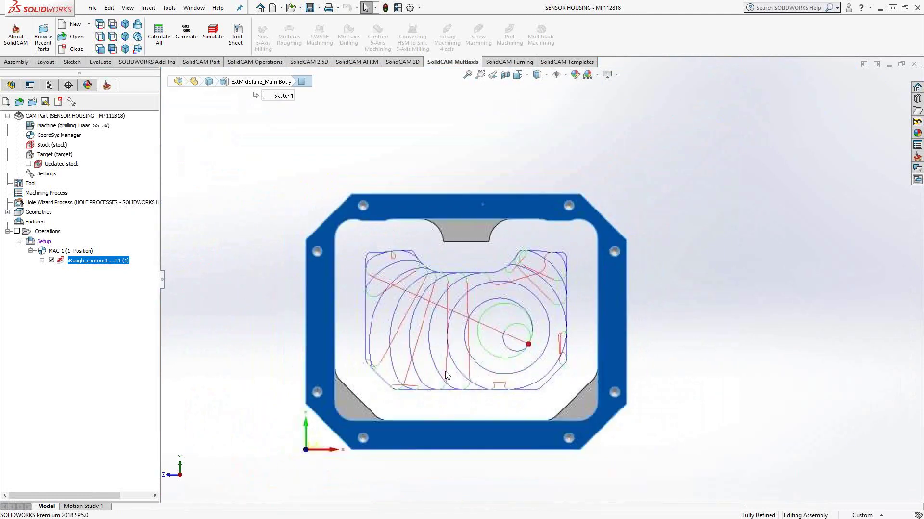
{"action": "scroll", "coordinate": [452, 356], "scroll_direction": "down", "scroll_amount": 1}
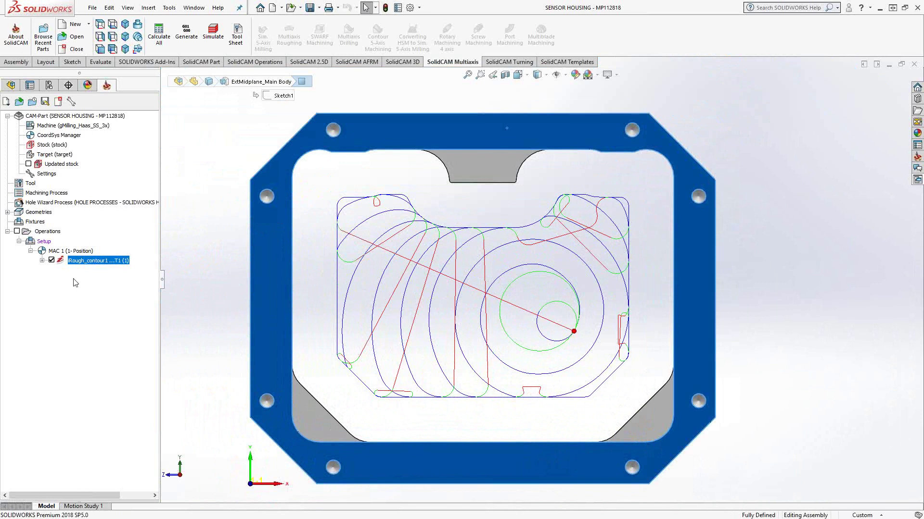
{"action": "left_click", "coordinate": [51, 260]}
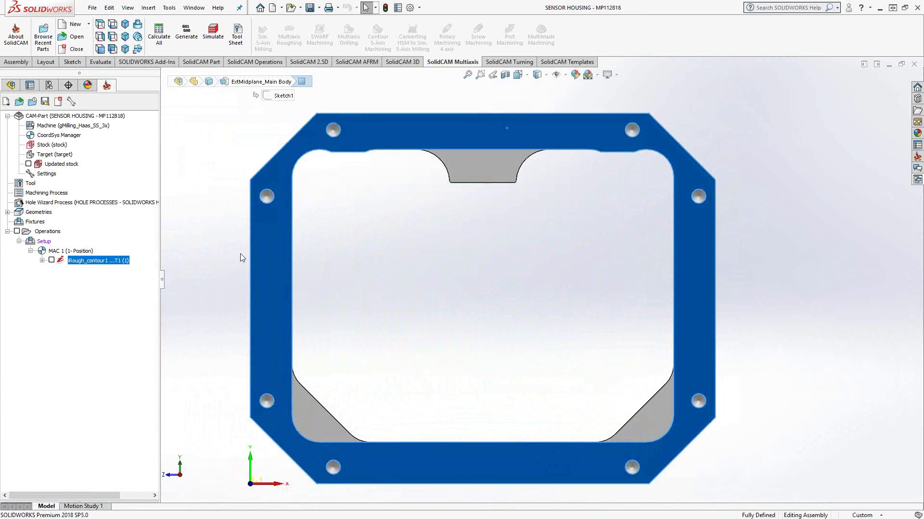
{"action": "left_click", "coordinate": [664, 159]}
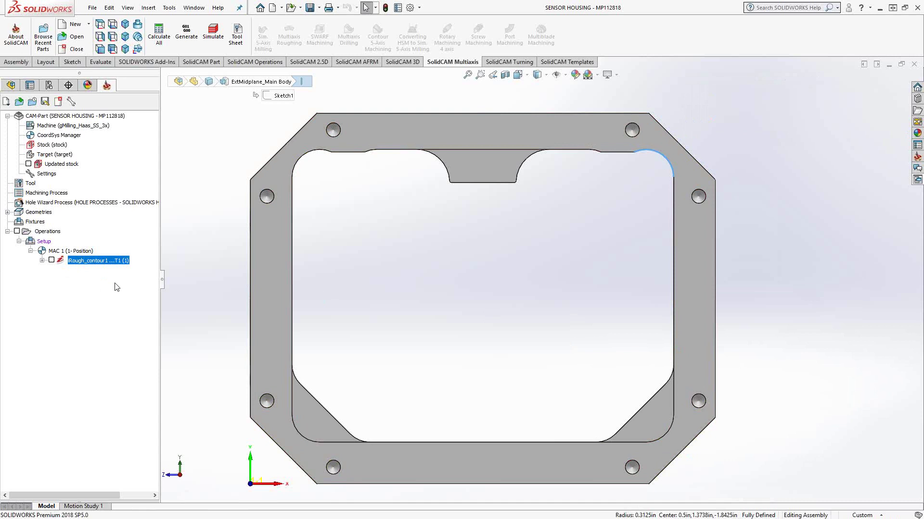
- Save a copy of Rough_contour1 and set its technology to iRest
{"action": "double_click", "coordinate": [81, 262]}
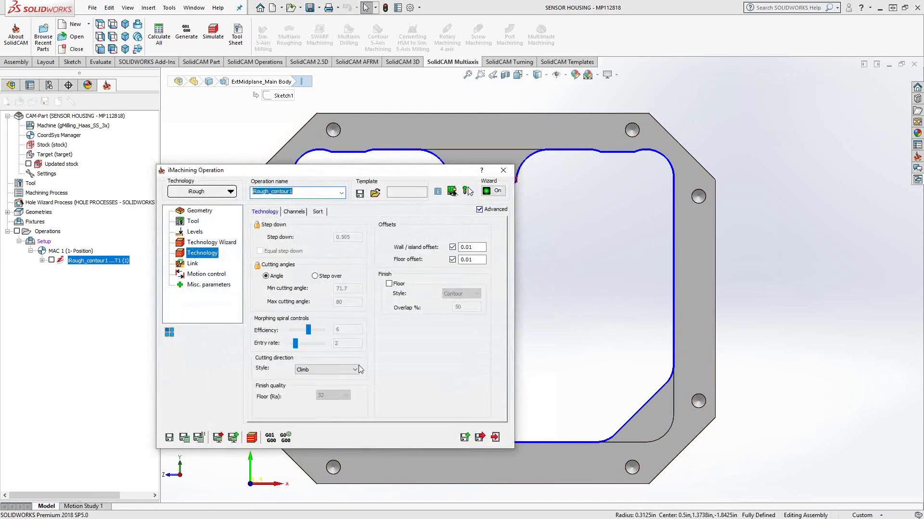
{"action": "left_click", "coordinate": [466, 438]}
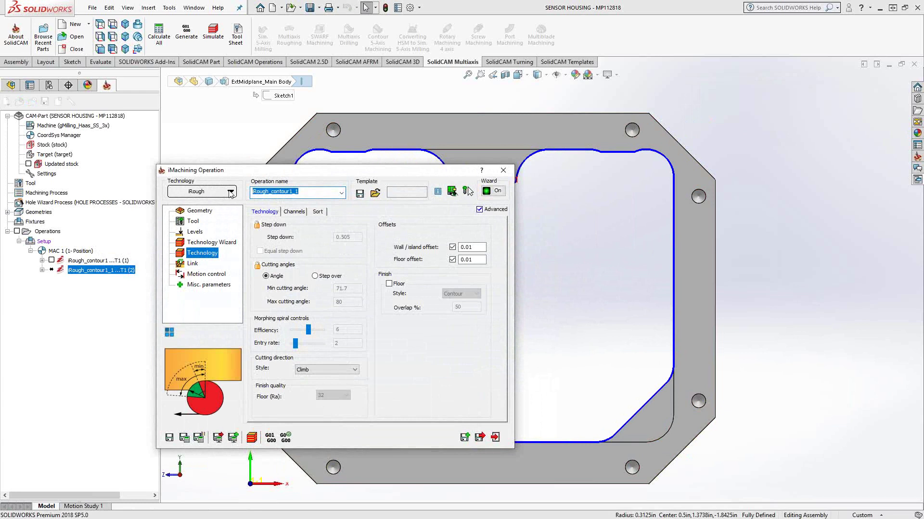
{"action": "left_click", "coordinate": [231, 192]}
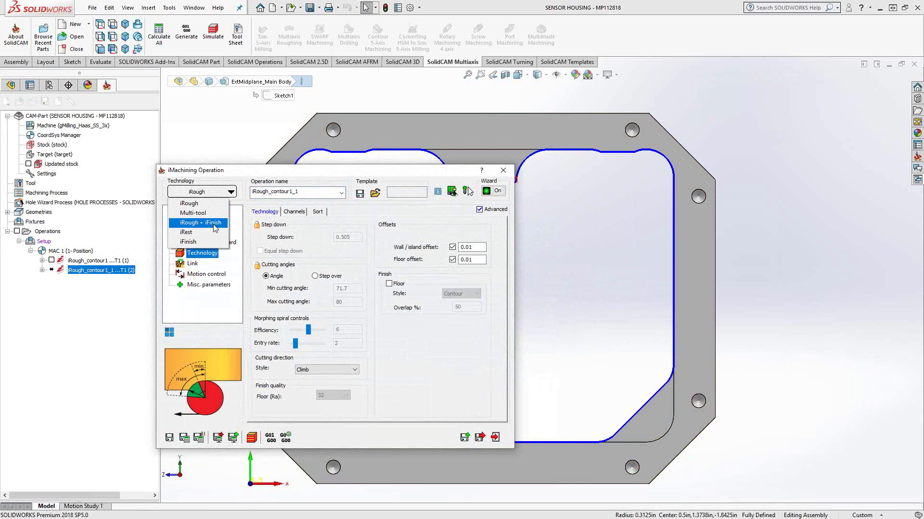
{"action": "left_click", "coordinate": [190, 233]}
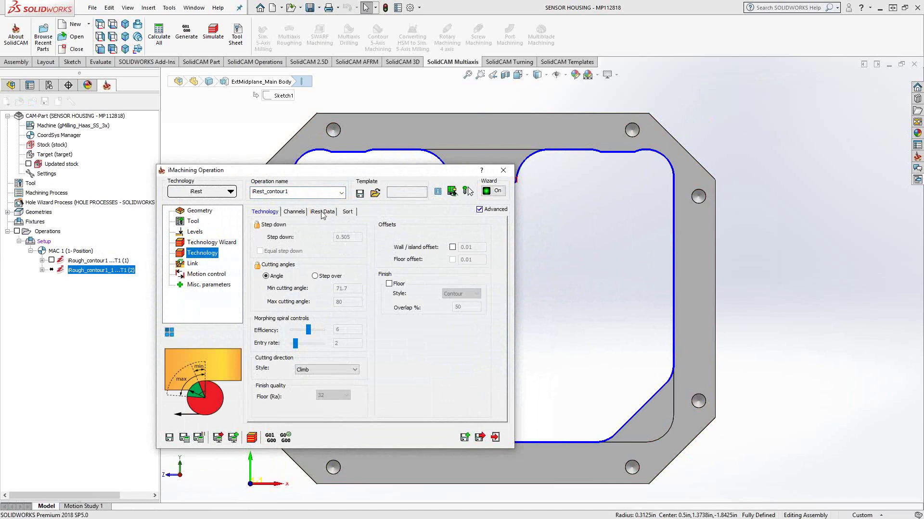
- Assign tool 2, the 0.25-inch end mill, to the iRest operation
{"action": "left_click", "coordinate": [193, 222]}
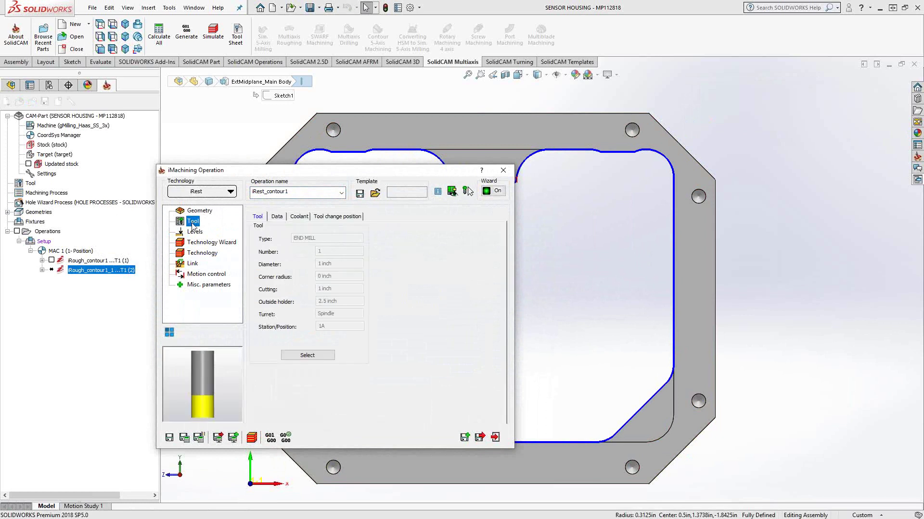
{"action": "left_click", "coordinate": [307, 355]}
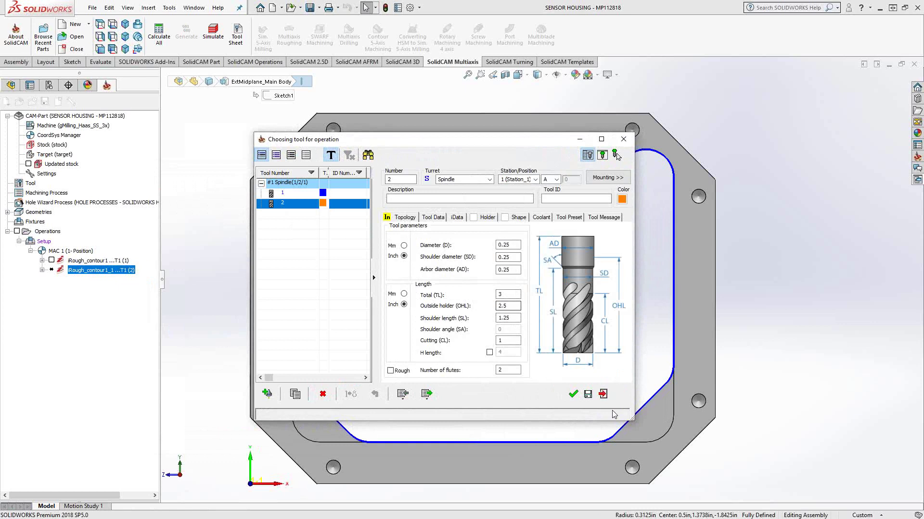
{"action": "left_click", "coordinate": [573, 395]}
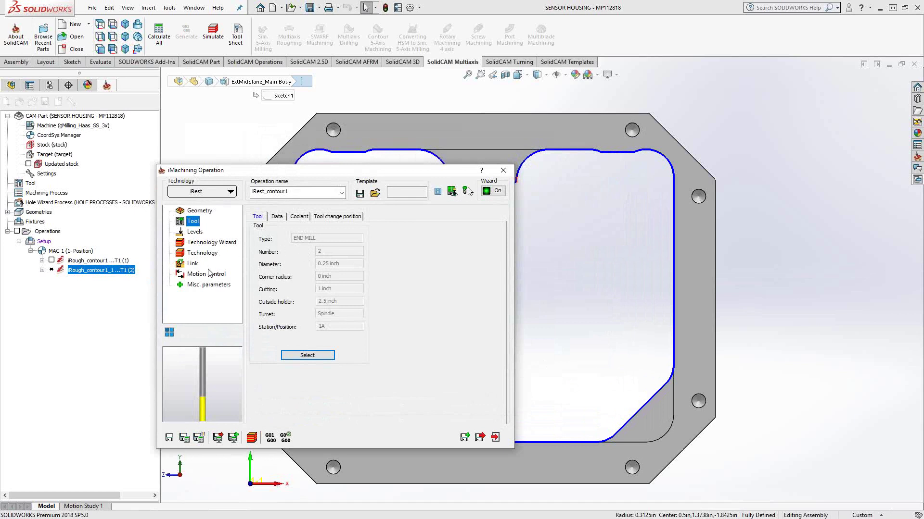
{"action": "left_click", "coordinate": [204, 253]}
- Calculate iRest_contour1 with iRough_contour1 as parent, hide its toolpath, and select iRough_contour1
{"action": "left_click", "coordinate": [326, 212]}
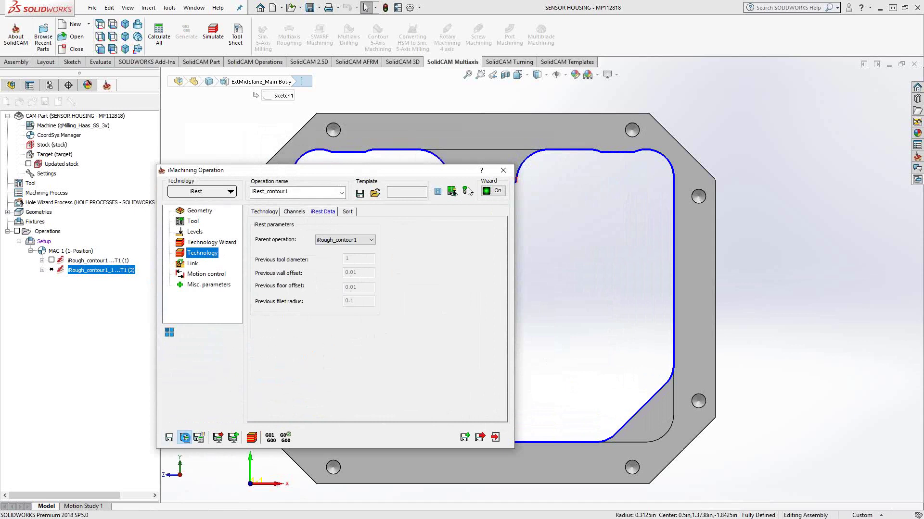
{"action": "left_click", "coordinate": [184, 437]}
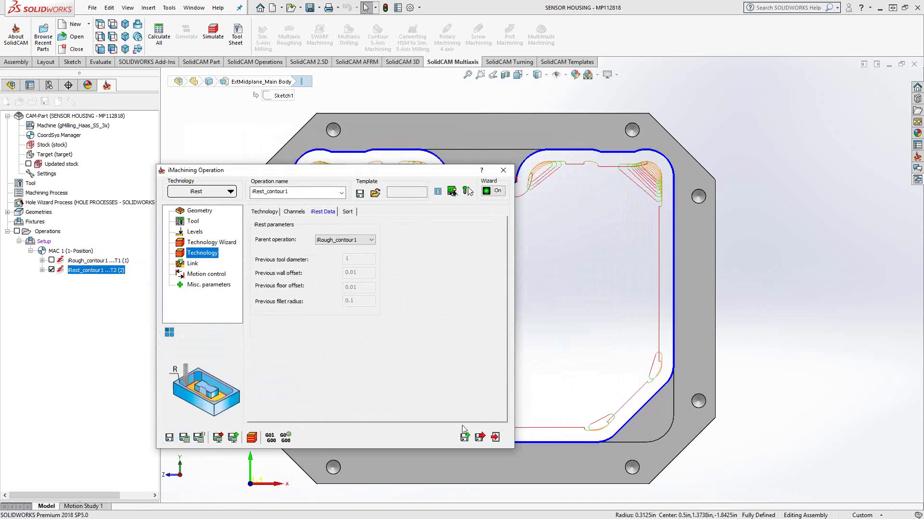
{"action": "left_click", "coordinate": [495, 437]}
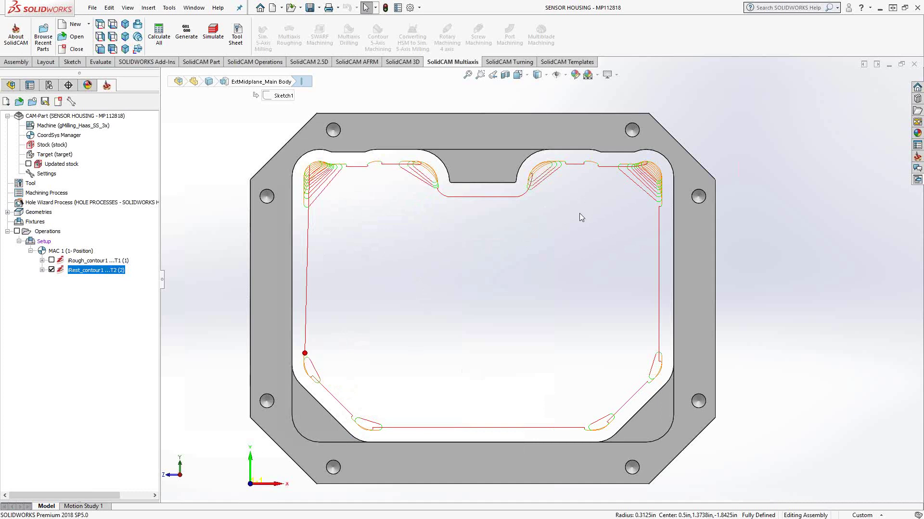
{"action": "left_click", "coordinate": [52, 270]}
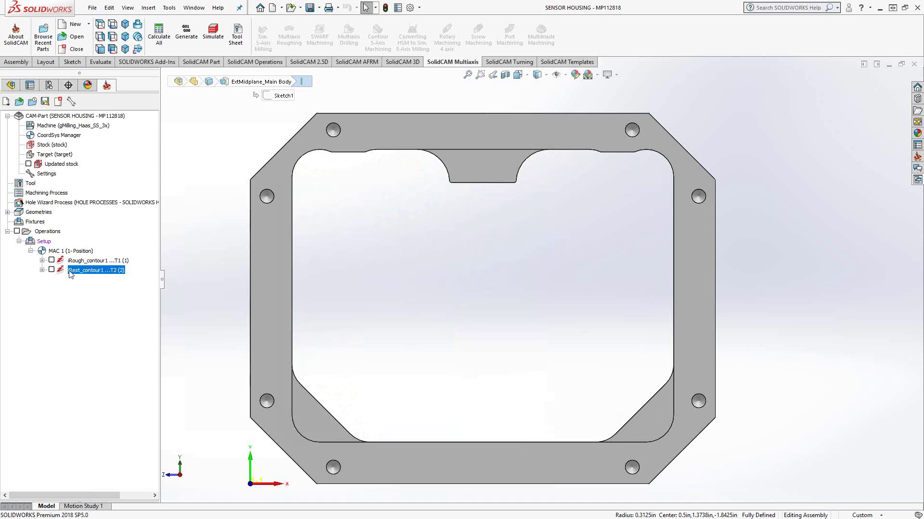
{"action": "left_click", "coordinate": [77, 261]}
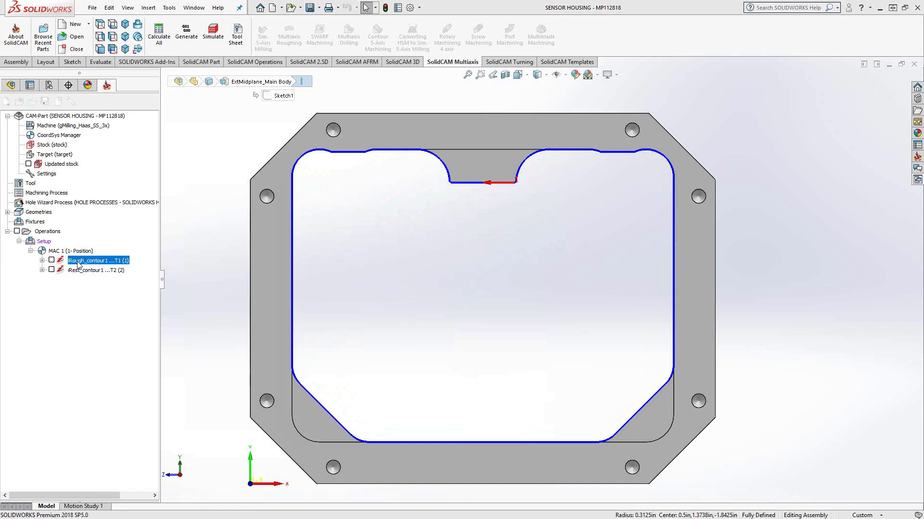
- Change the iRough_contour1 operation's technology to iRough + iFinish
{"action": "double_click", "coordinate": [80, 261]}
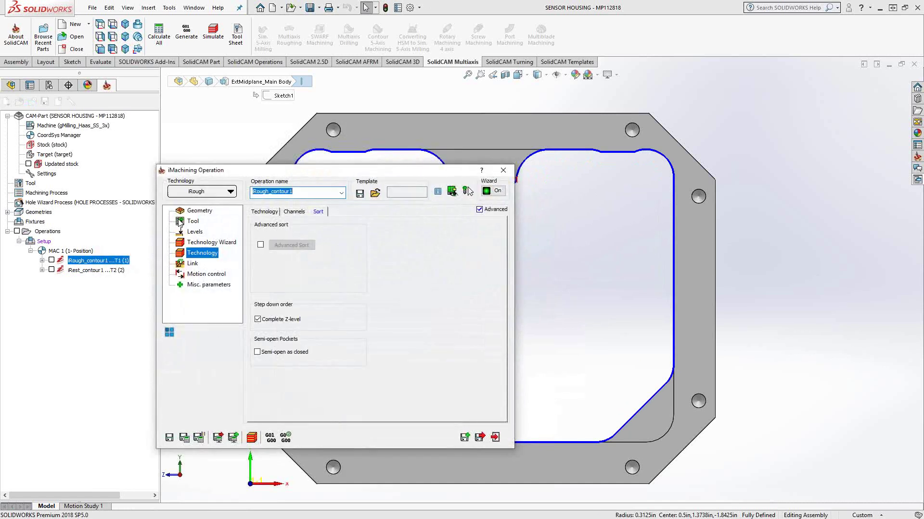
{"action": "left_click", "coordinate": [230, 191]}
{"action": "left_click", "coordinate": [214, 223]}
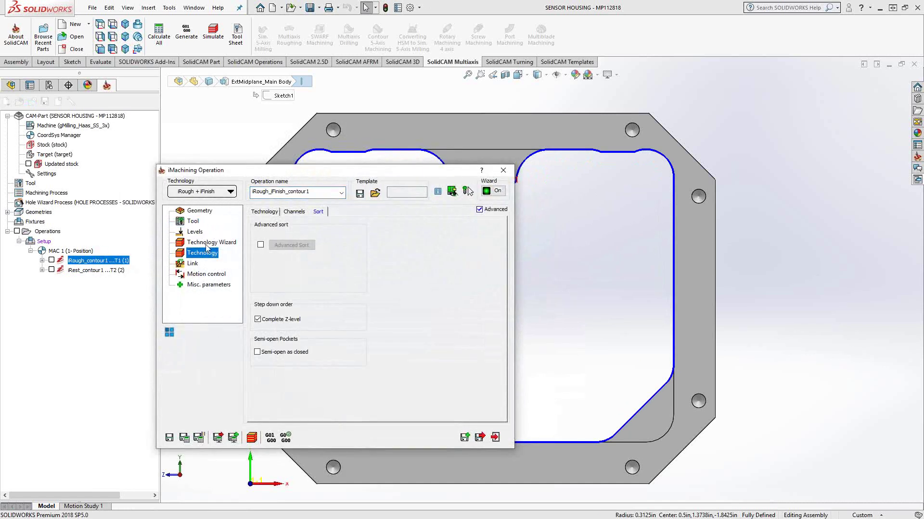
- Enable floor finishing in Contour style at 50% overlap and recalculate the operation
{"action": "left_click", "coordinate": [264, 212]}
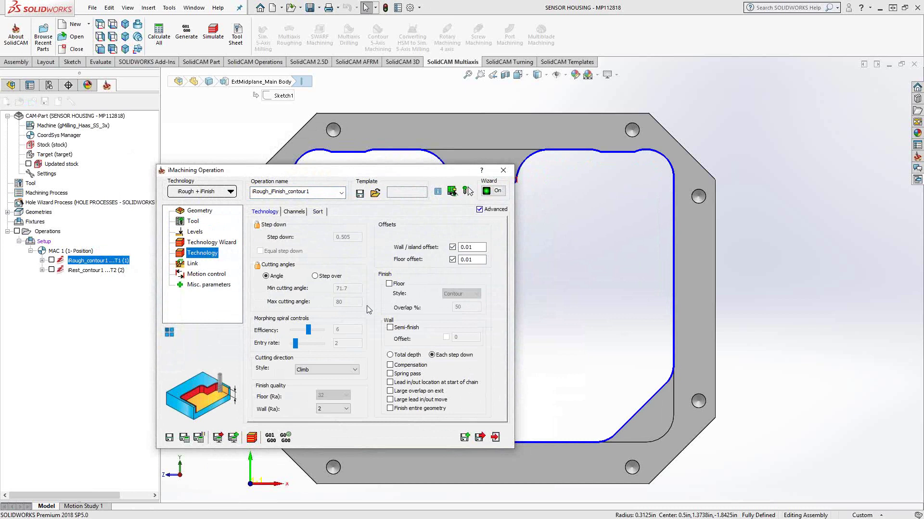
{"action": "left_click", "coordinate": [389, 284]}
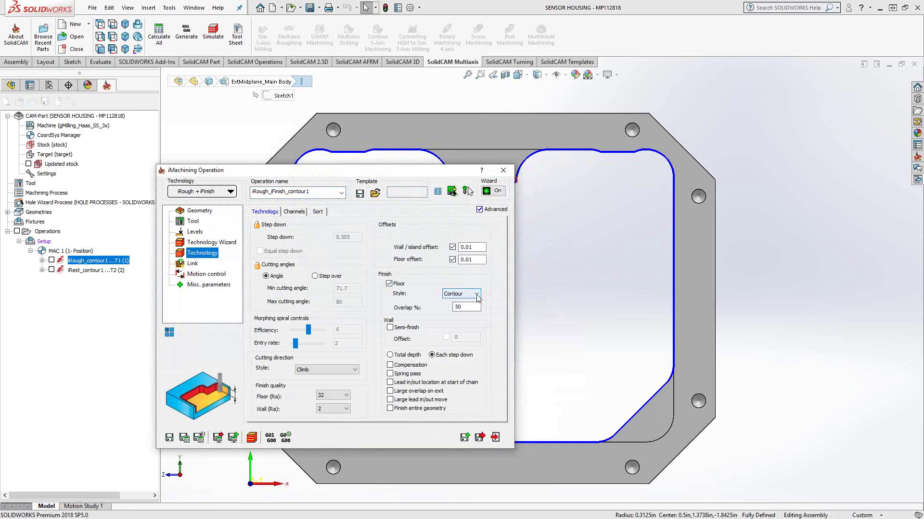
{"action": "left_click", "coordinate": [477, 294]}
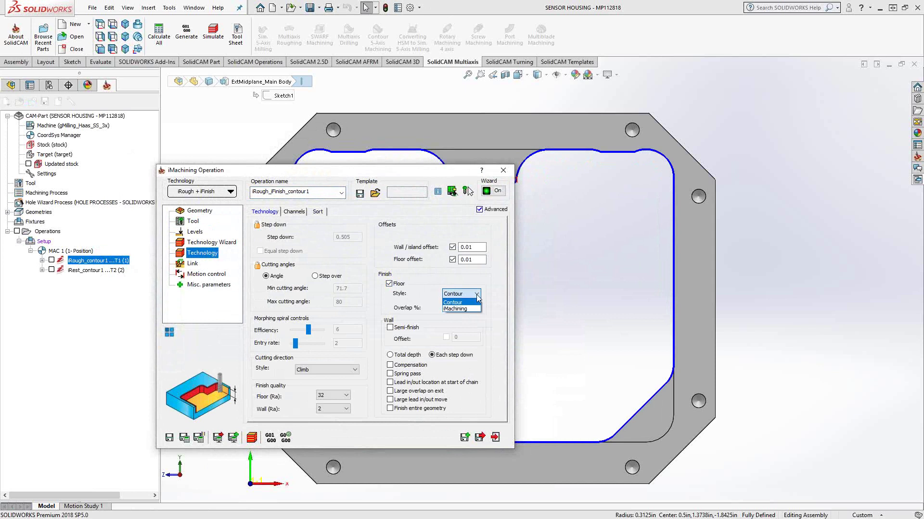
{"action": "left_click", "coordinate": [499, 284]}
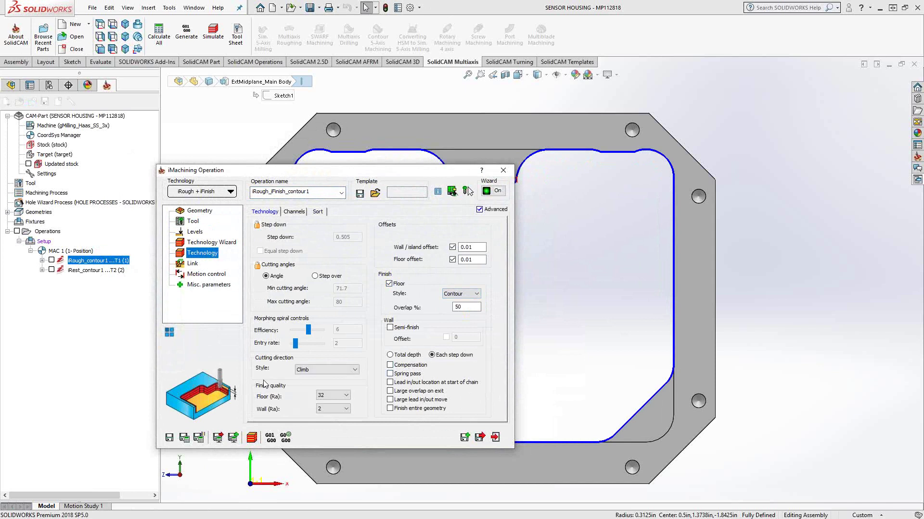
{"action": "left_click", "coordinate": [184, 437]}
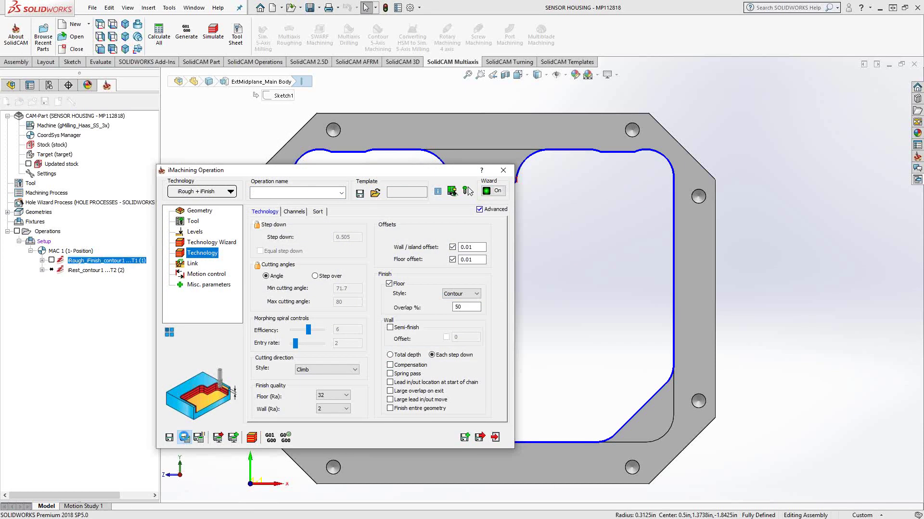
- Close the operation editor, view the housing isometrically, and hide the iRough_iFinish_contour1 toolpath
{"action": "left_click", "coordinate": [496, 437]}
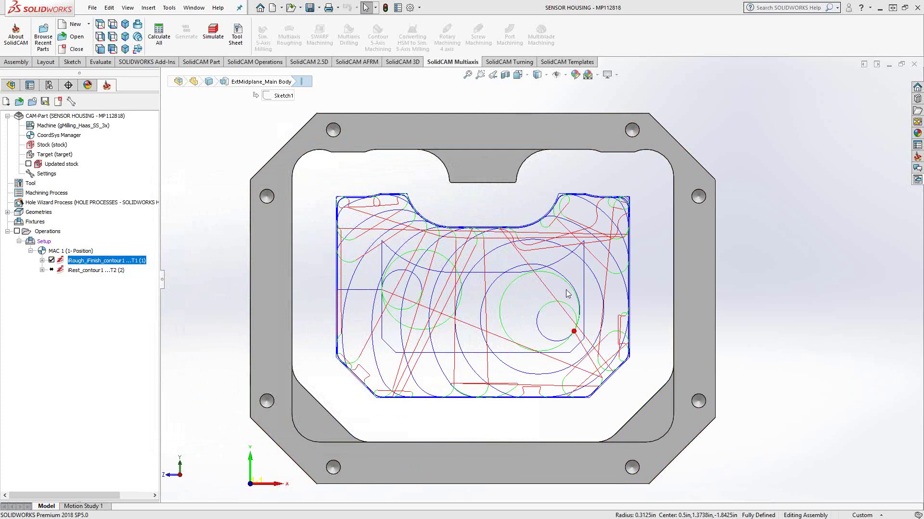
{"action": "key", "text": "ctrl+7"}
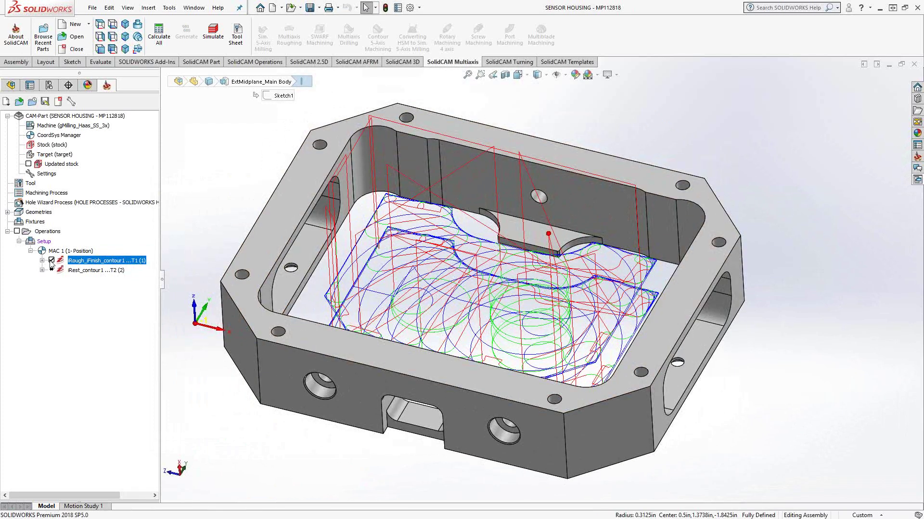
{"action": "left_click", "coordinate": [52, 260]}
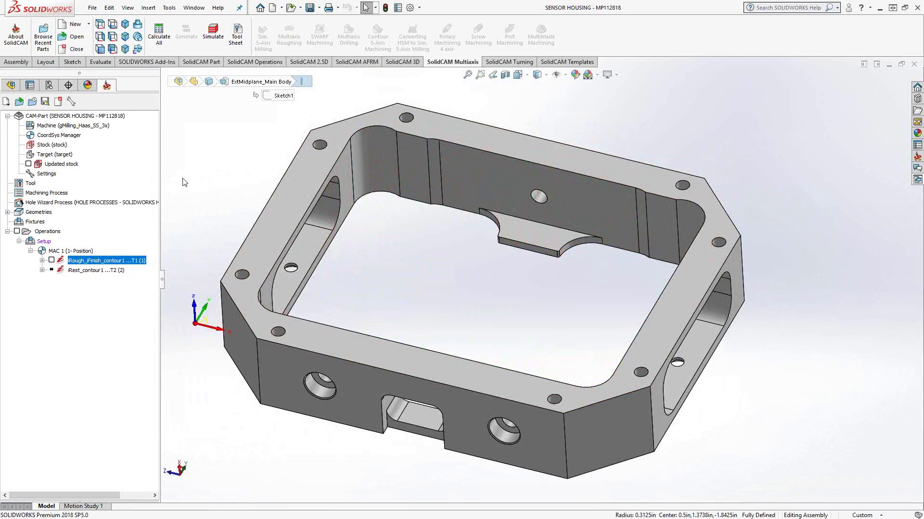